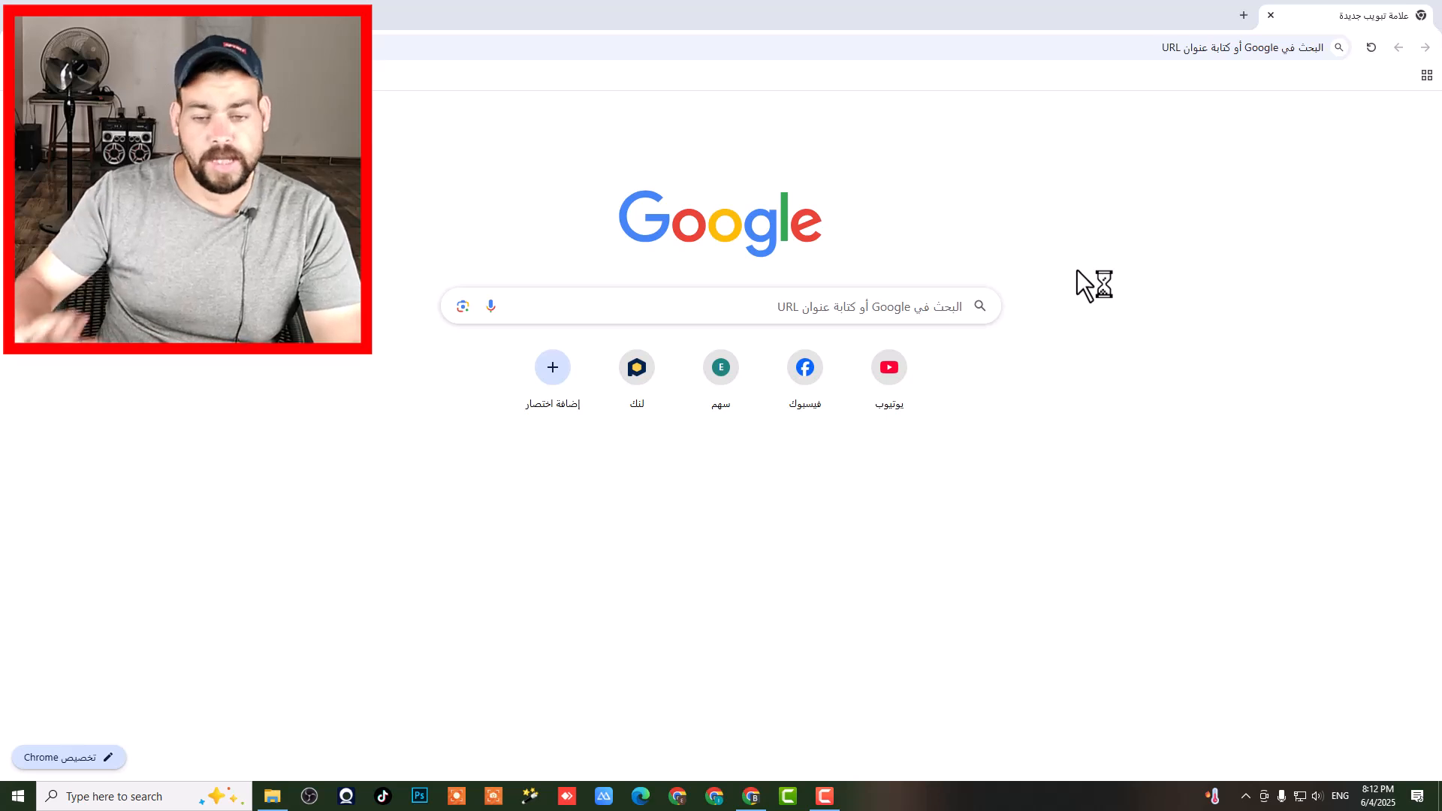
- Load the router's login page at 192.168.1.1 in Chrome
left_click(1202, 45)
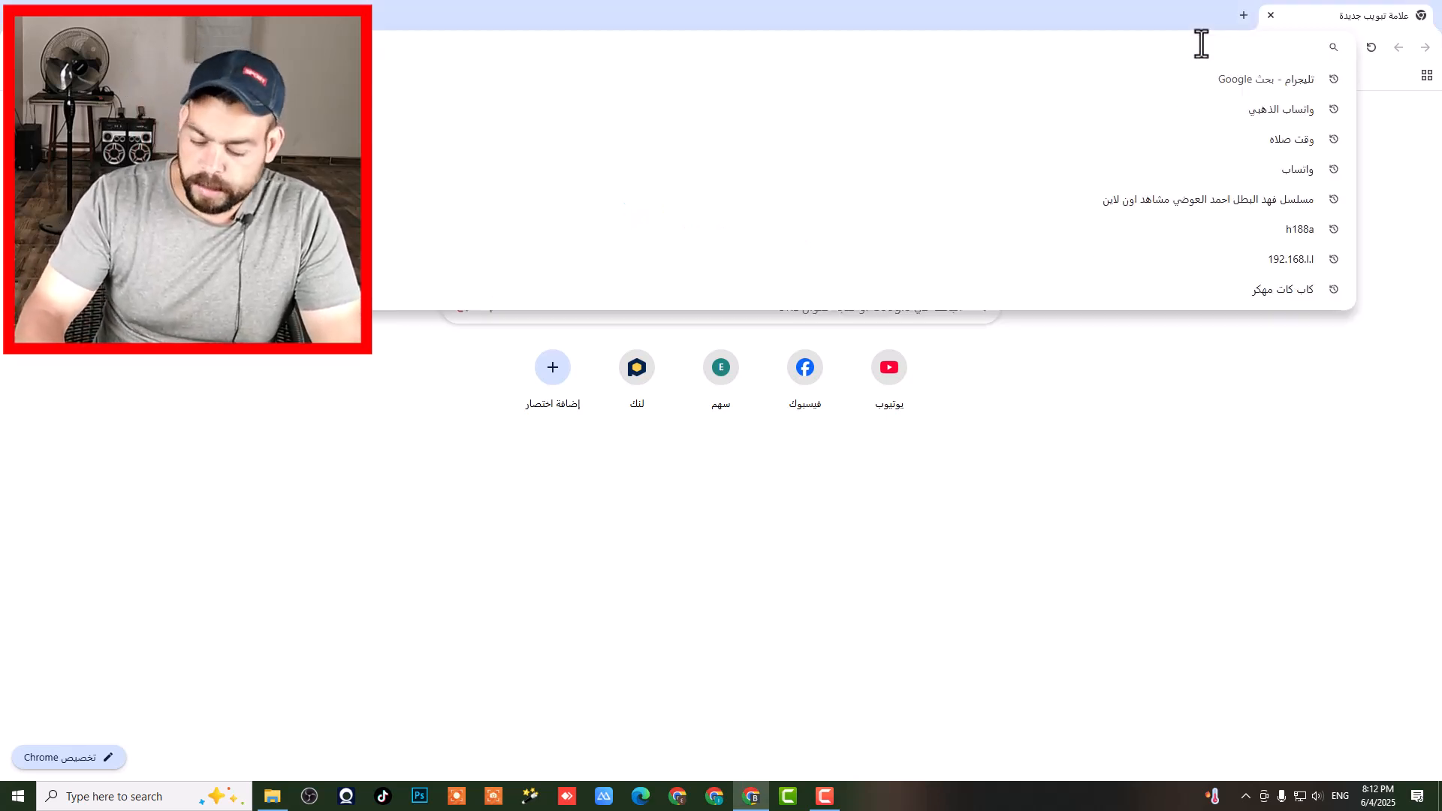
type("192")
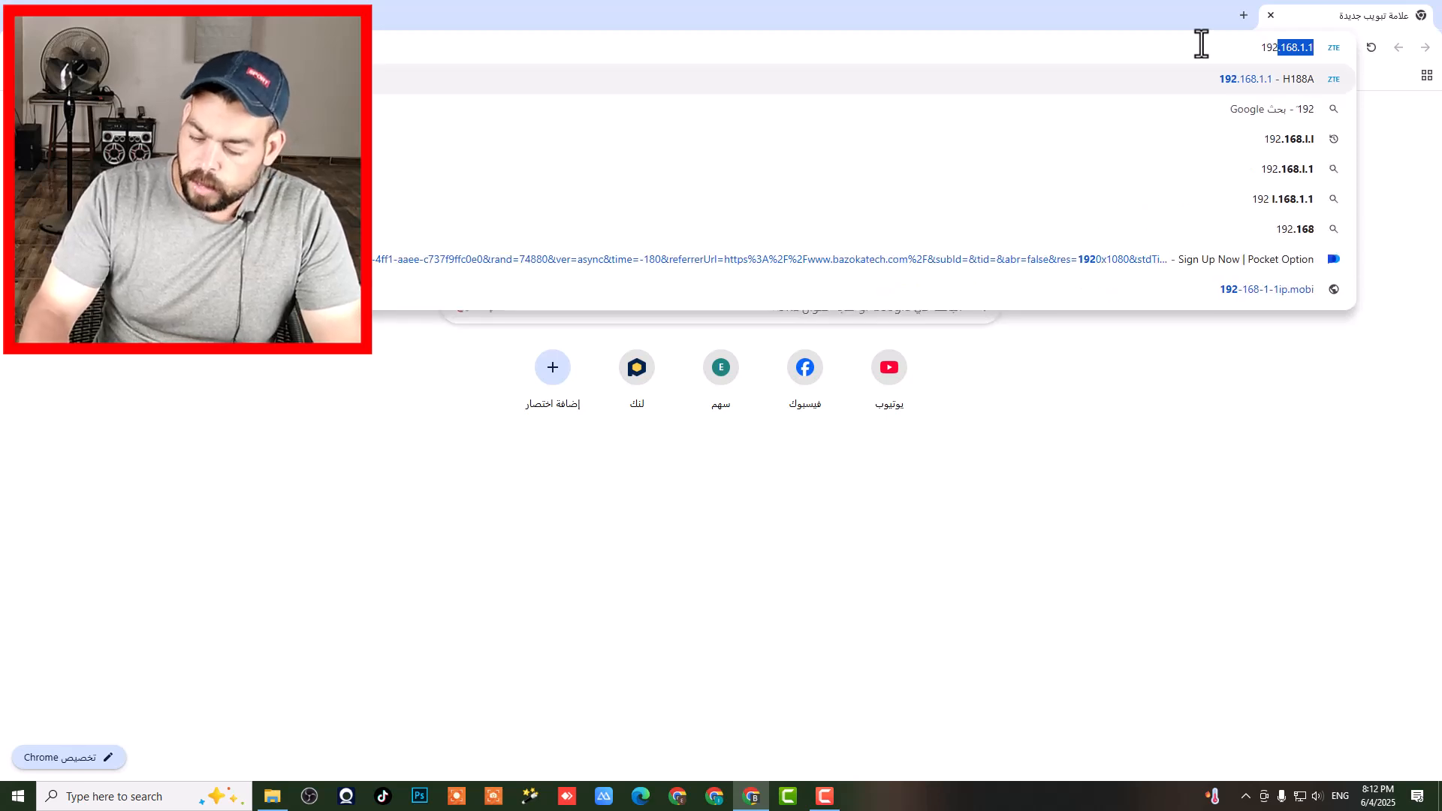
type(".168.1.")
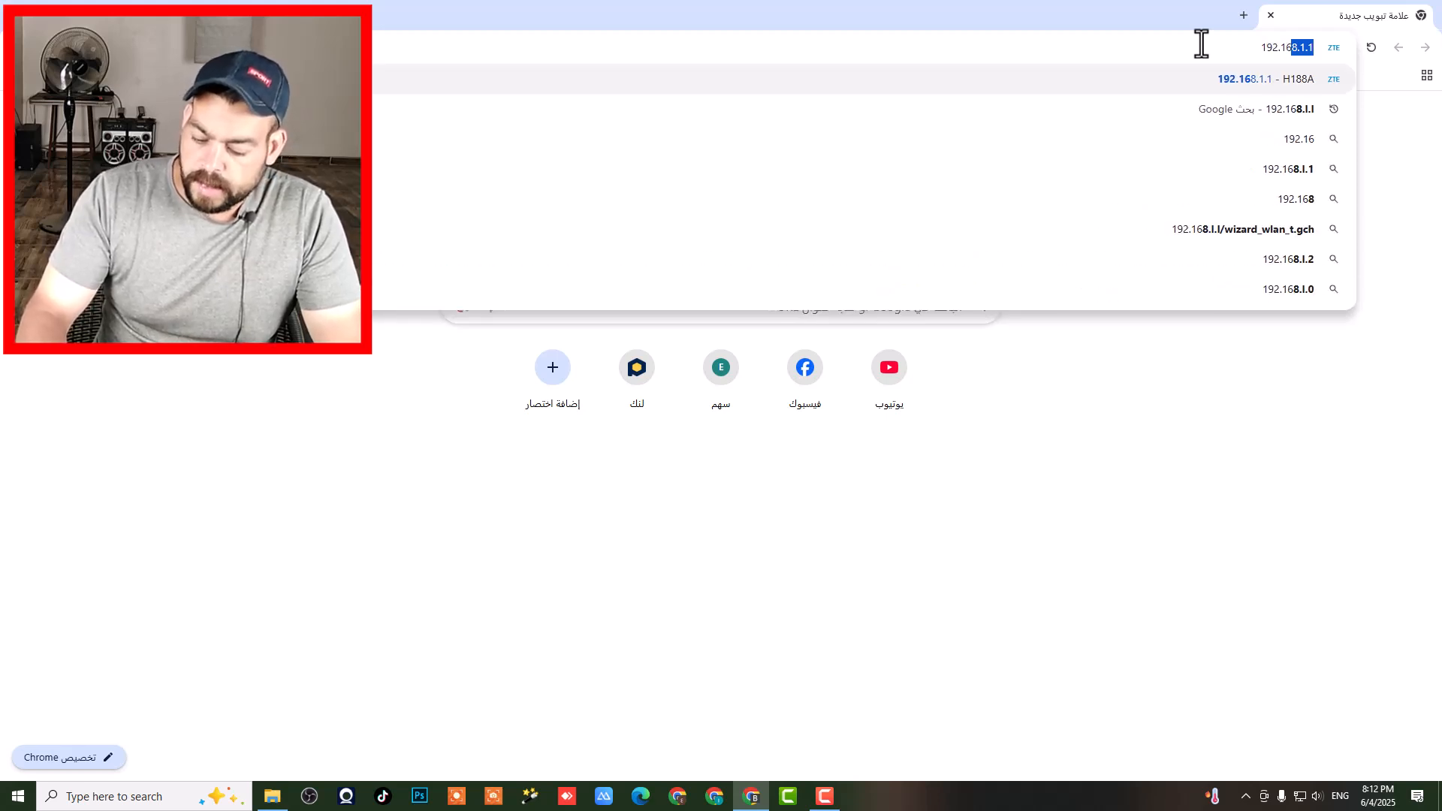
key("Return")
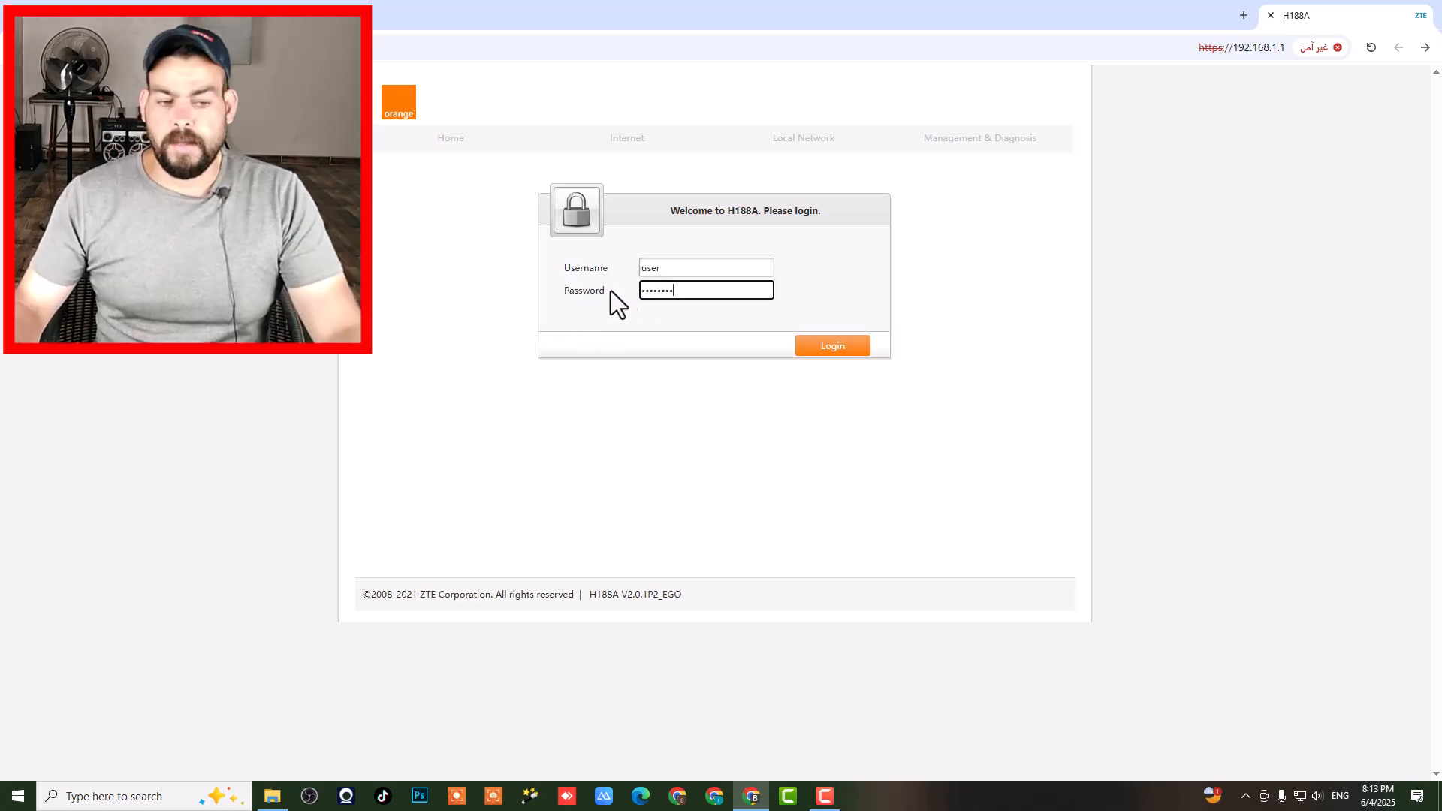
- Log in to the router and go to Local Network > WLAN > WLAN Basic
left_click_drag(571, 278, 570, 323)
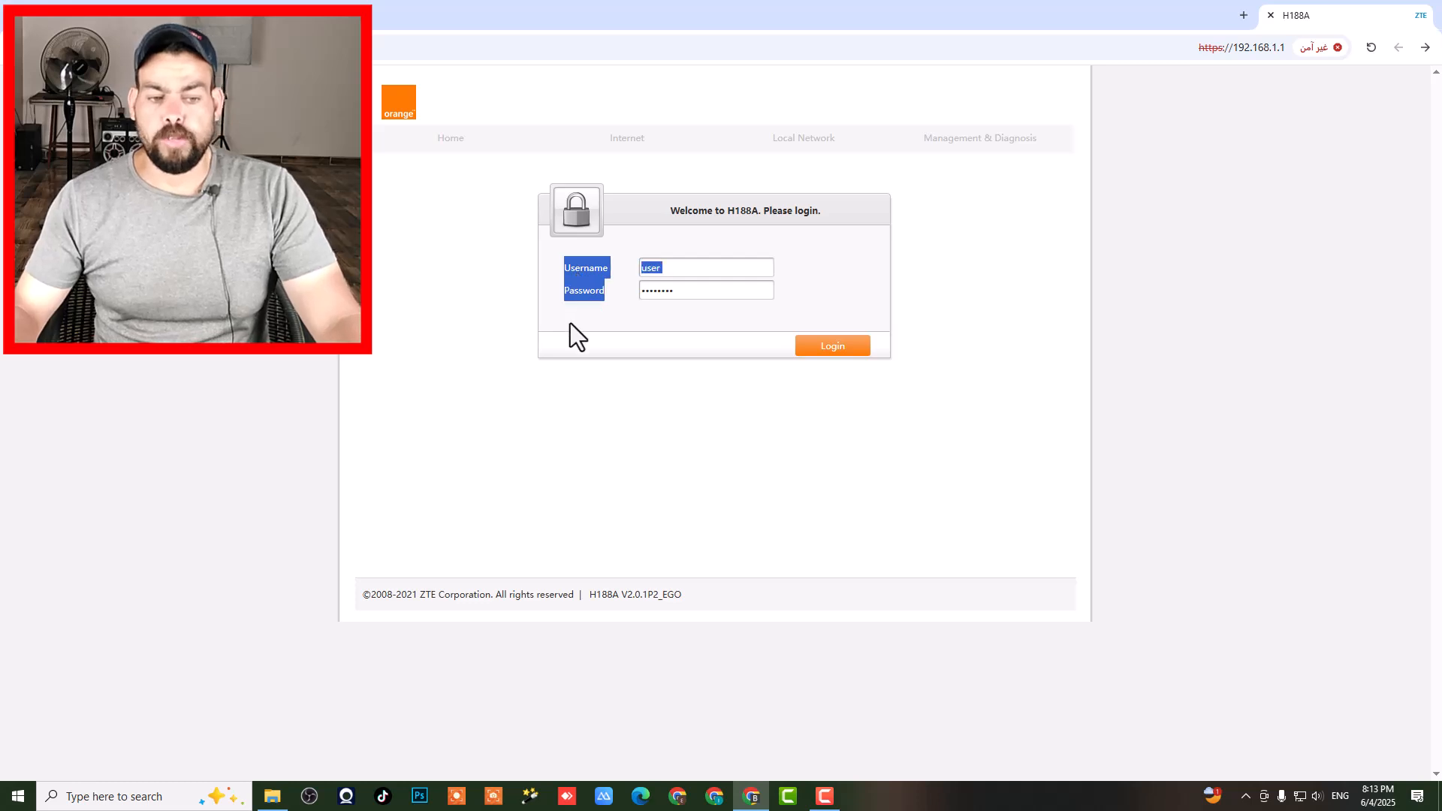
left_click(845, 353)
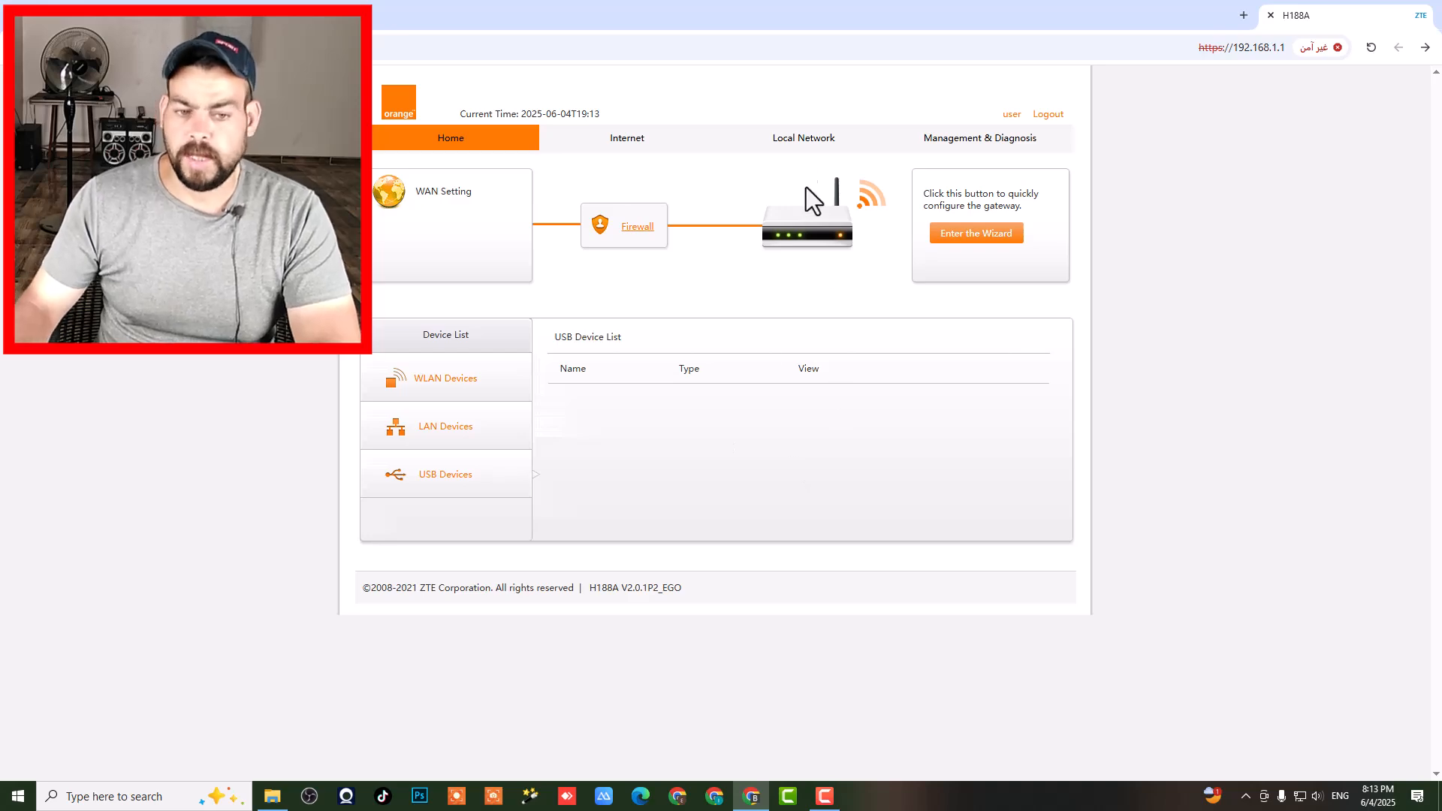
left_click(801, 142)
left_click(434, 207)
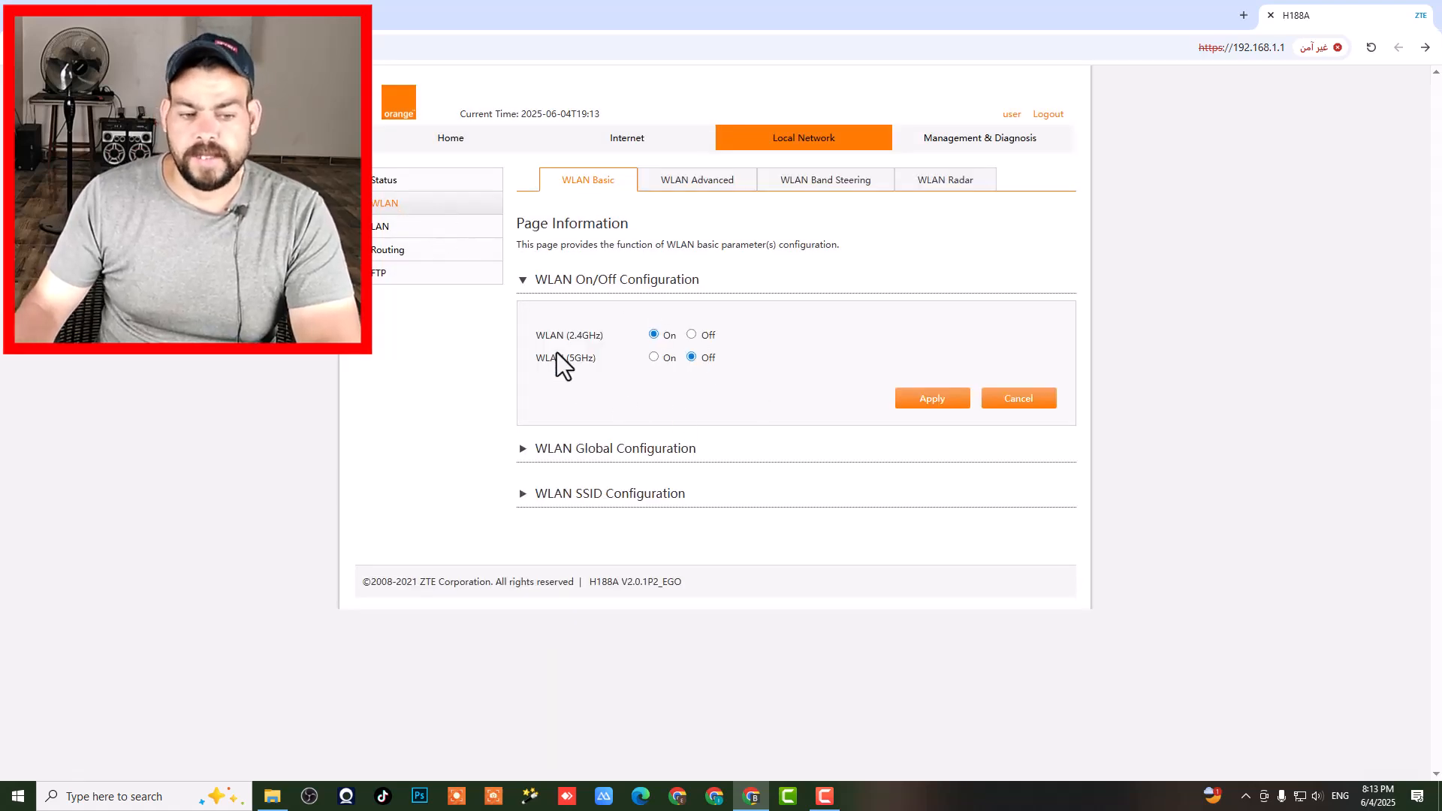
- Switch WLAN (5GHz) on and back off, leaving only 2.4GHz enabled
left_click_drag(535, 336, 670, 381)
left_click(653, 356)
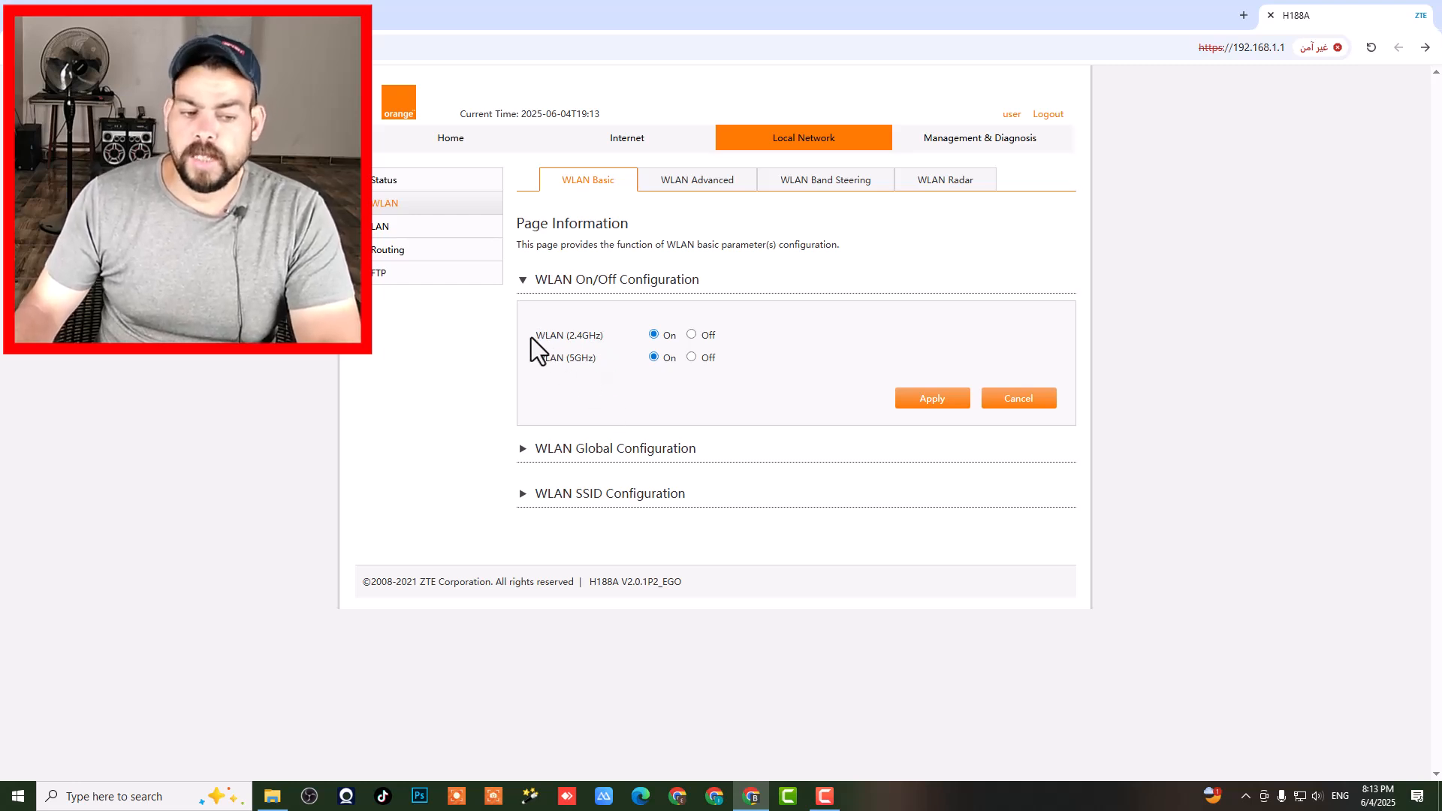
left_click_drag(584, 336, 651, 339)
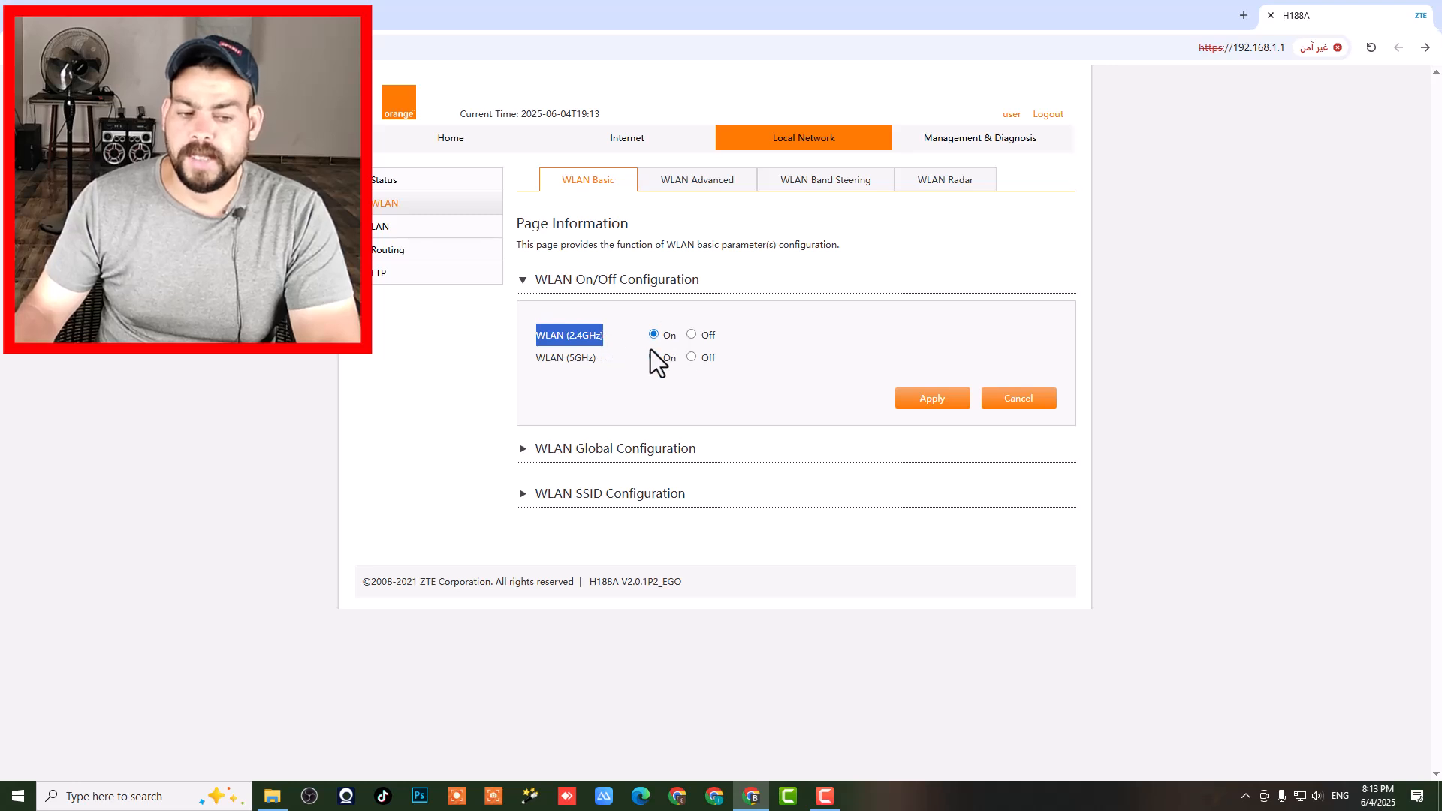
left_click_drag(533, 365, 571, 365)
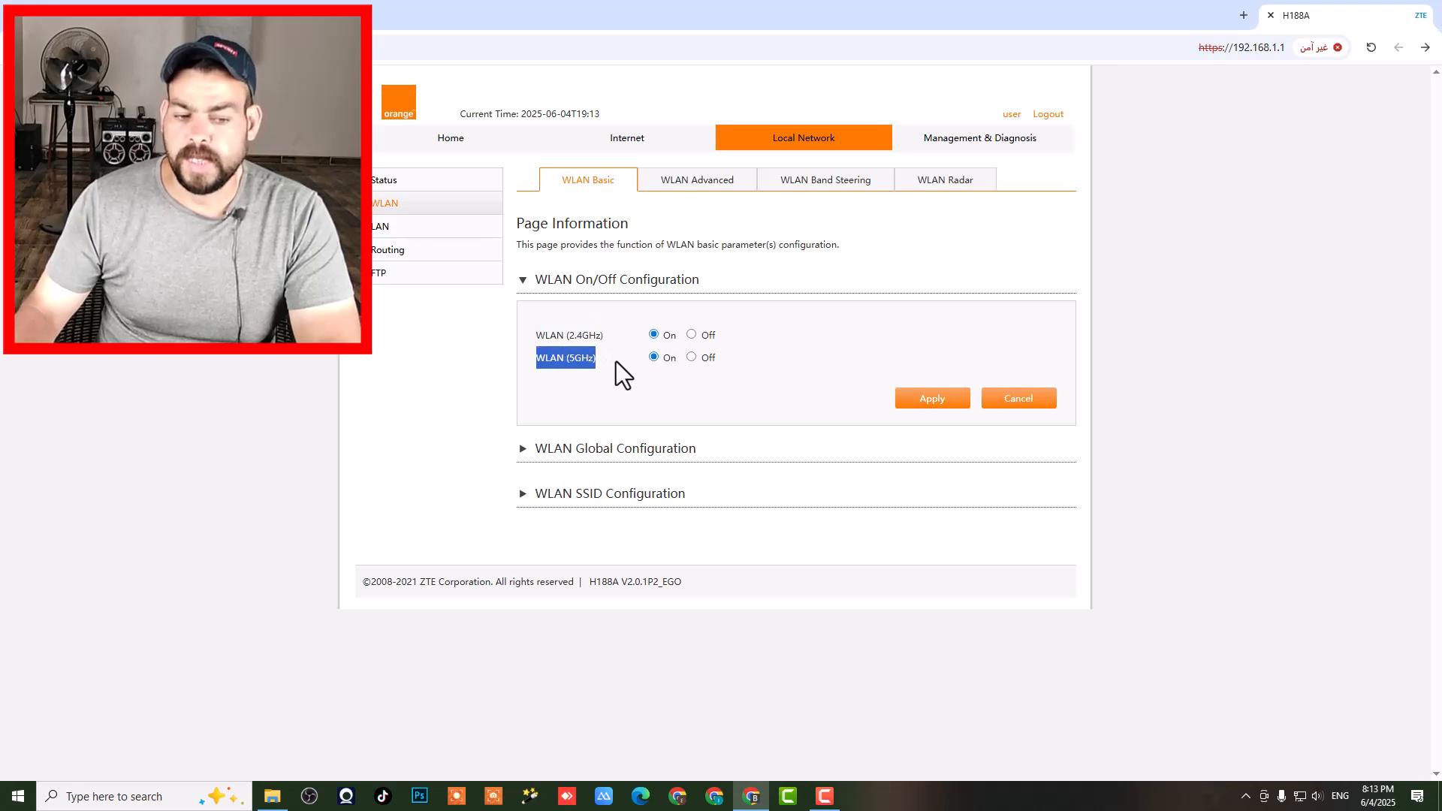
left_click(691, 358)
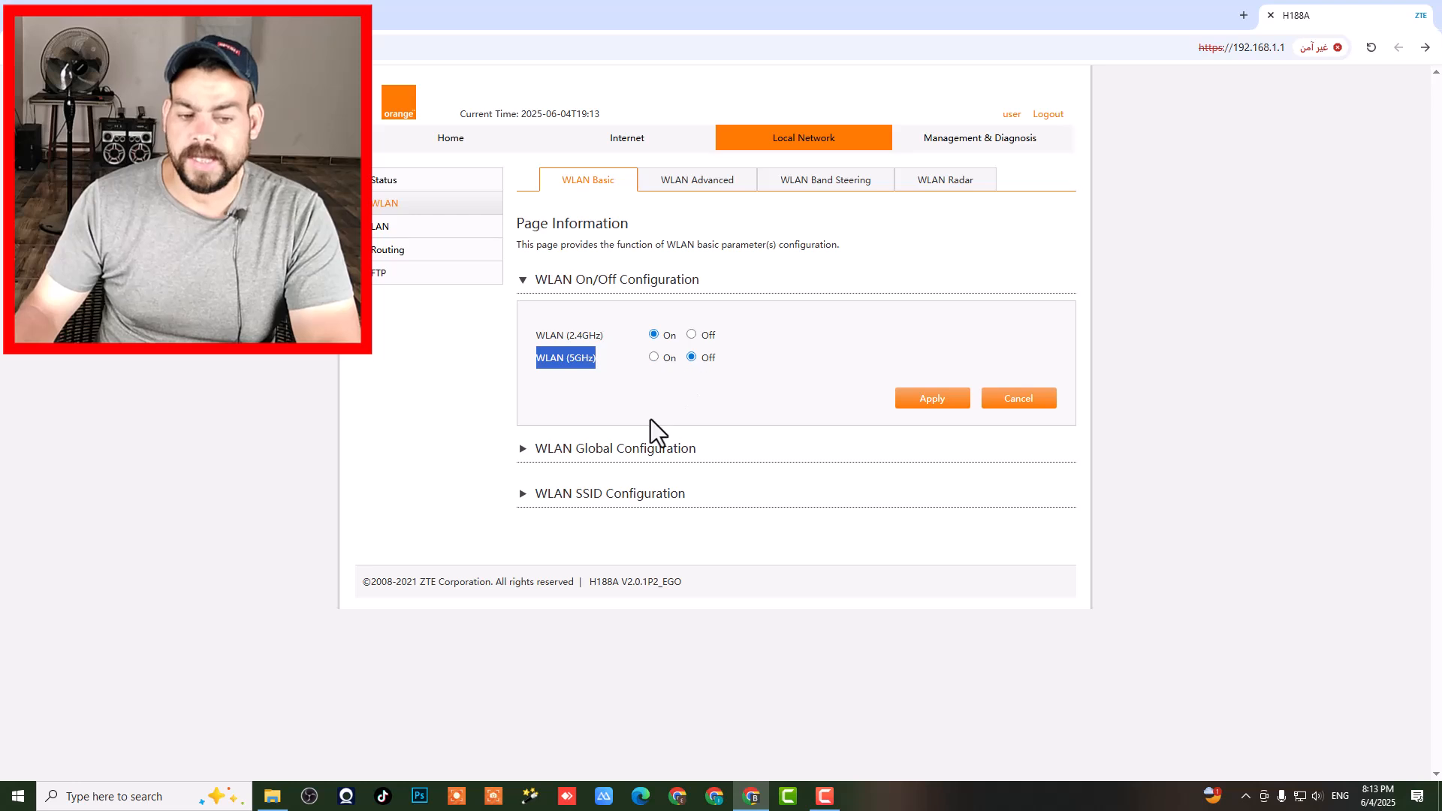
left_click(647, 394)
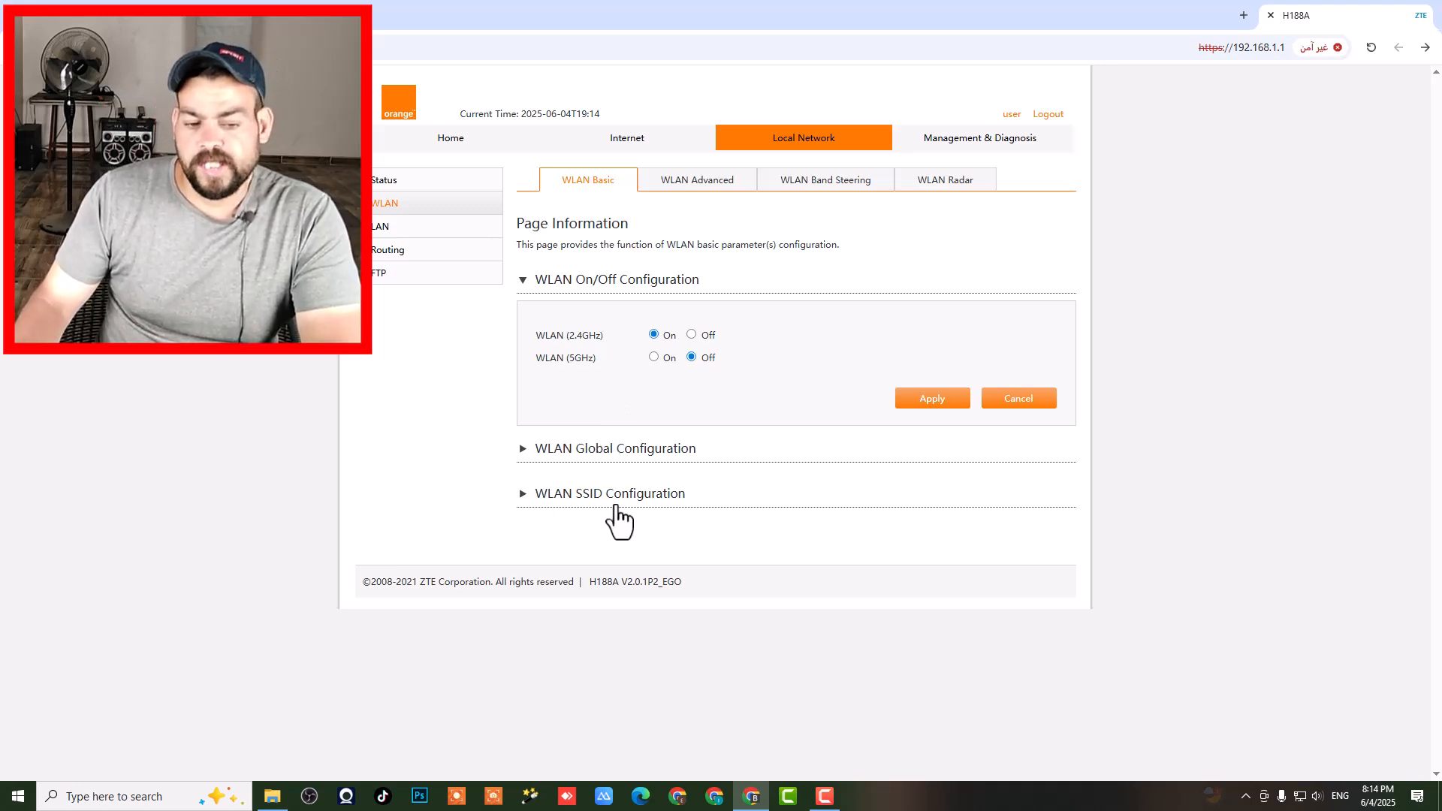
- Expand WLAN SSID Configuration, turn SSID1 (2.4GHz) on and SSID2 (2.4GHz) off
left_click(549, 496)
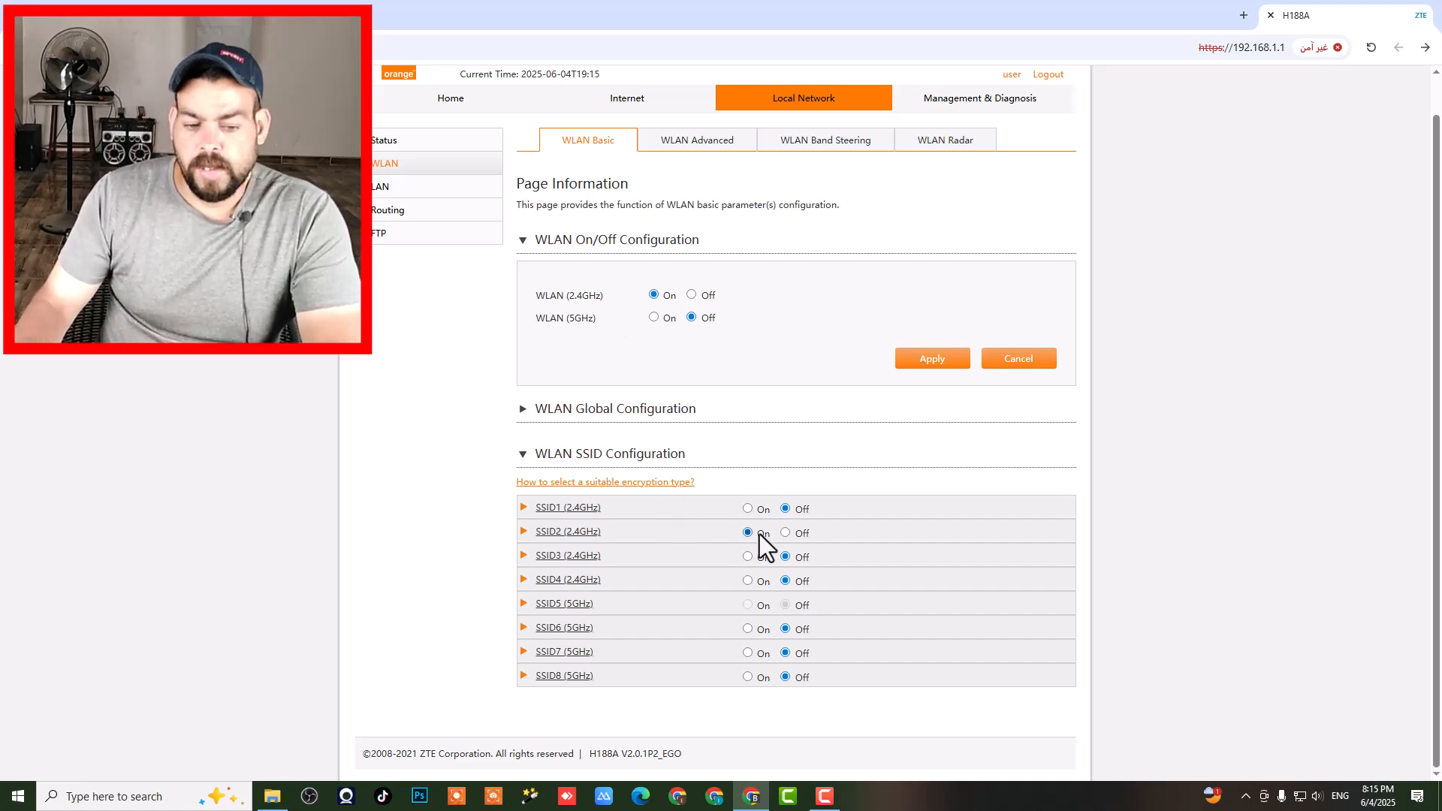
left_click(748, 510)
left_click(786, 533)
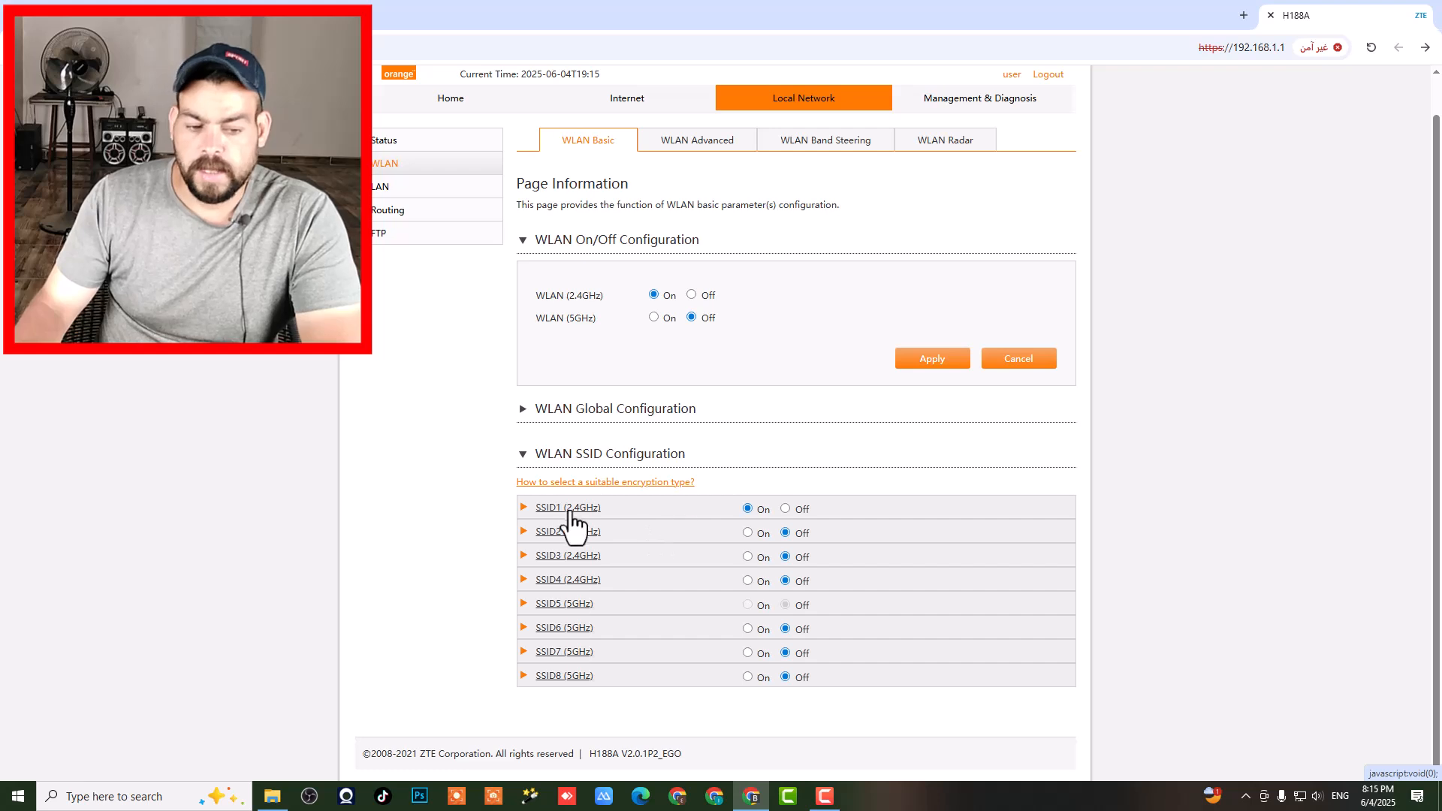
left_click(524, 508)
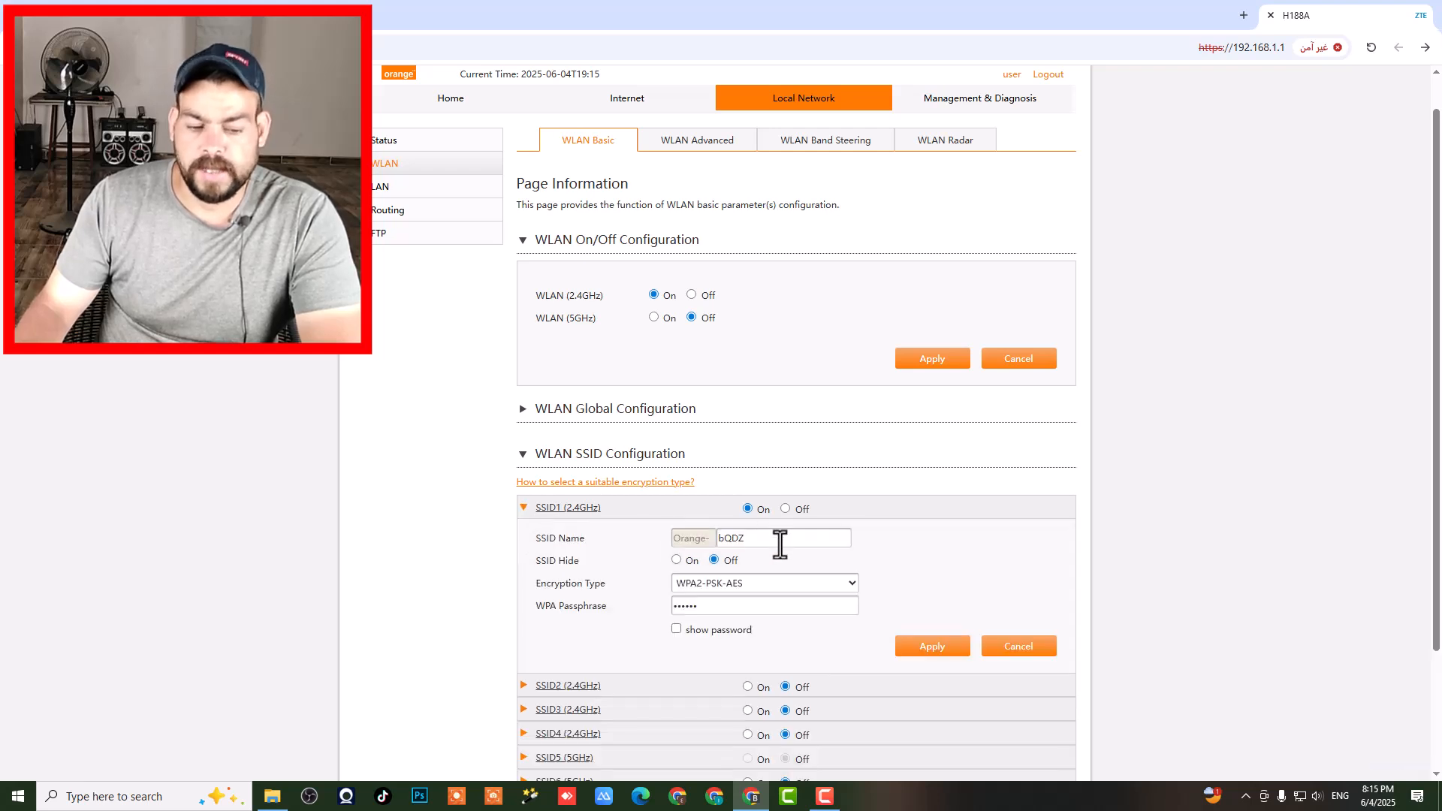
left_click_drag(542, 542, 687, 542)
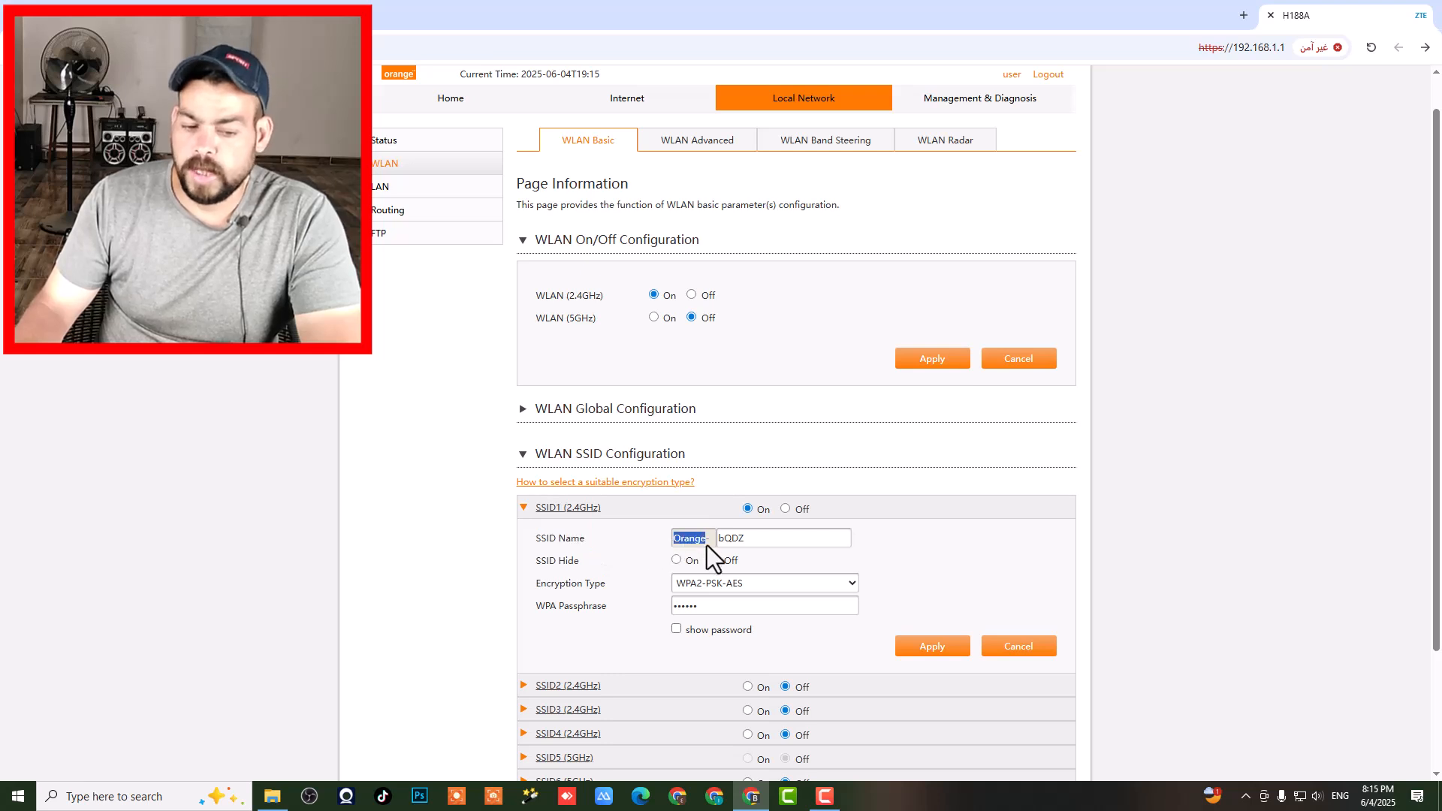
double_click(757, 546)
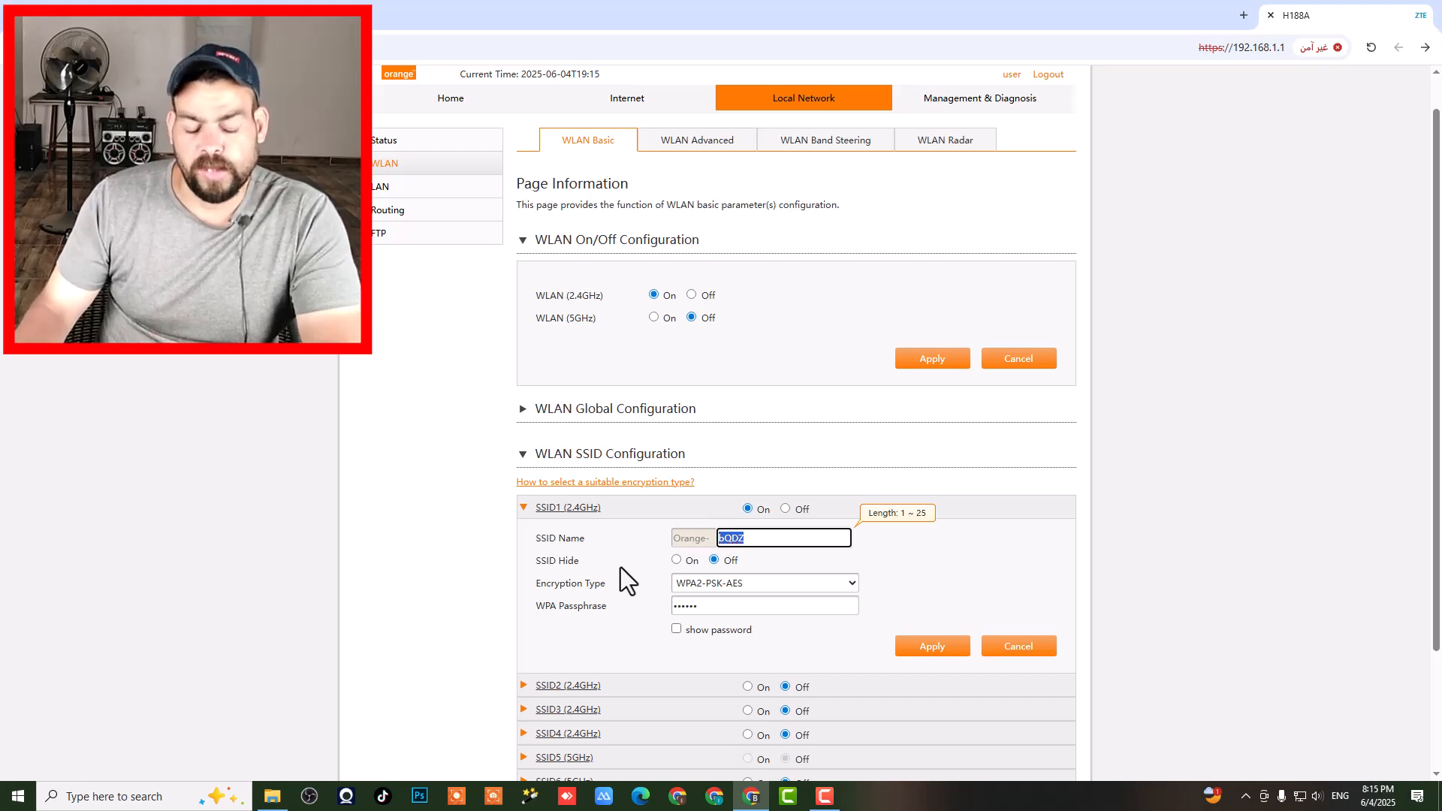
left_click_drag(673, 538, 709, 542)
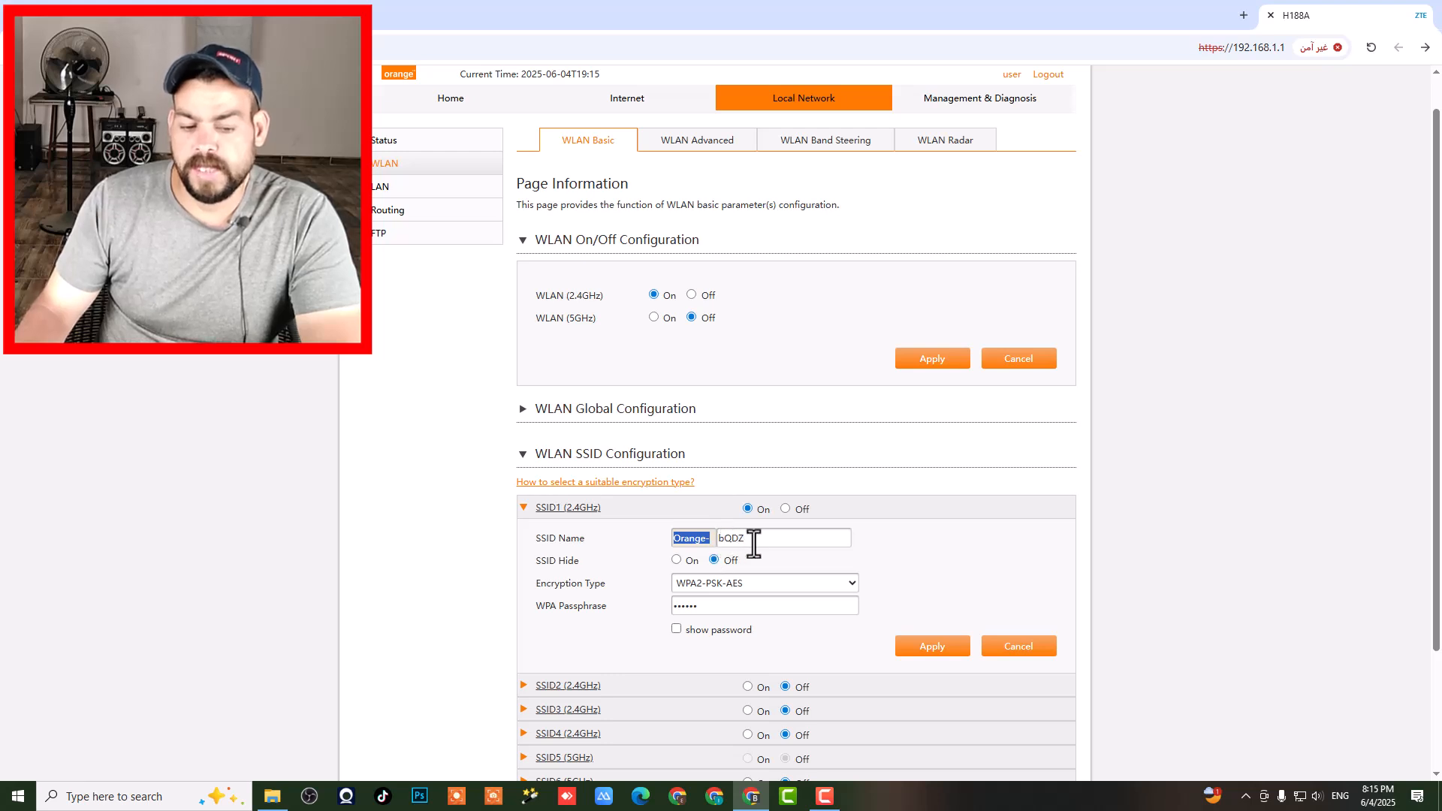
double_click(732, 541)
type("GFGFGFG")
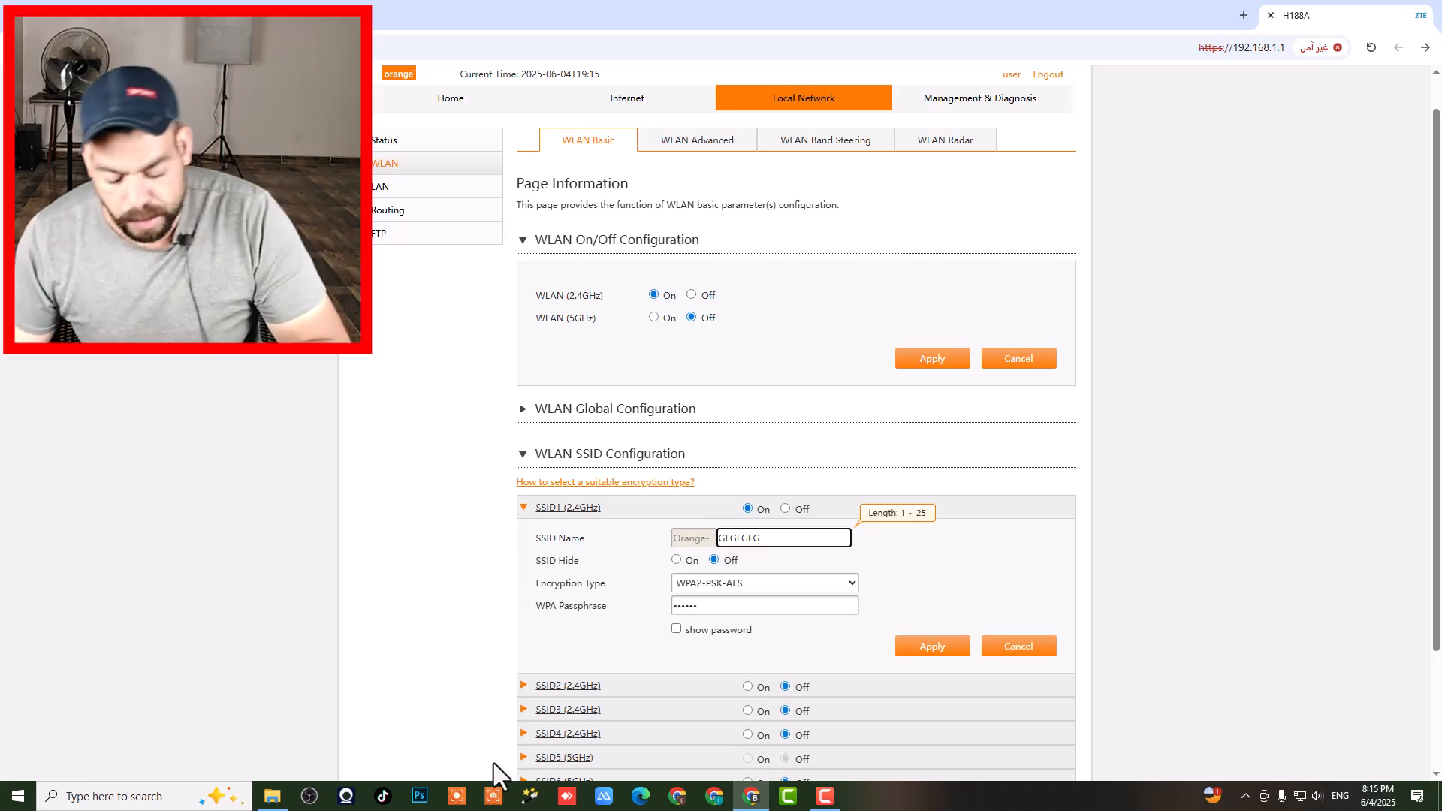
key("BackSpace")
key("BackSpace")
key("BackSpace")
key("BackSpace")
key("BackSpace")
key("BackSpace")
key("BackSpace")
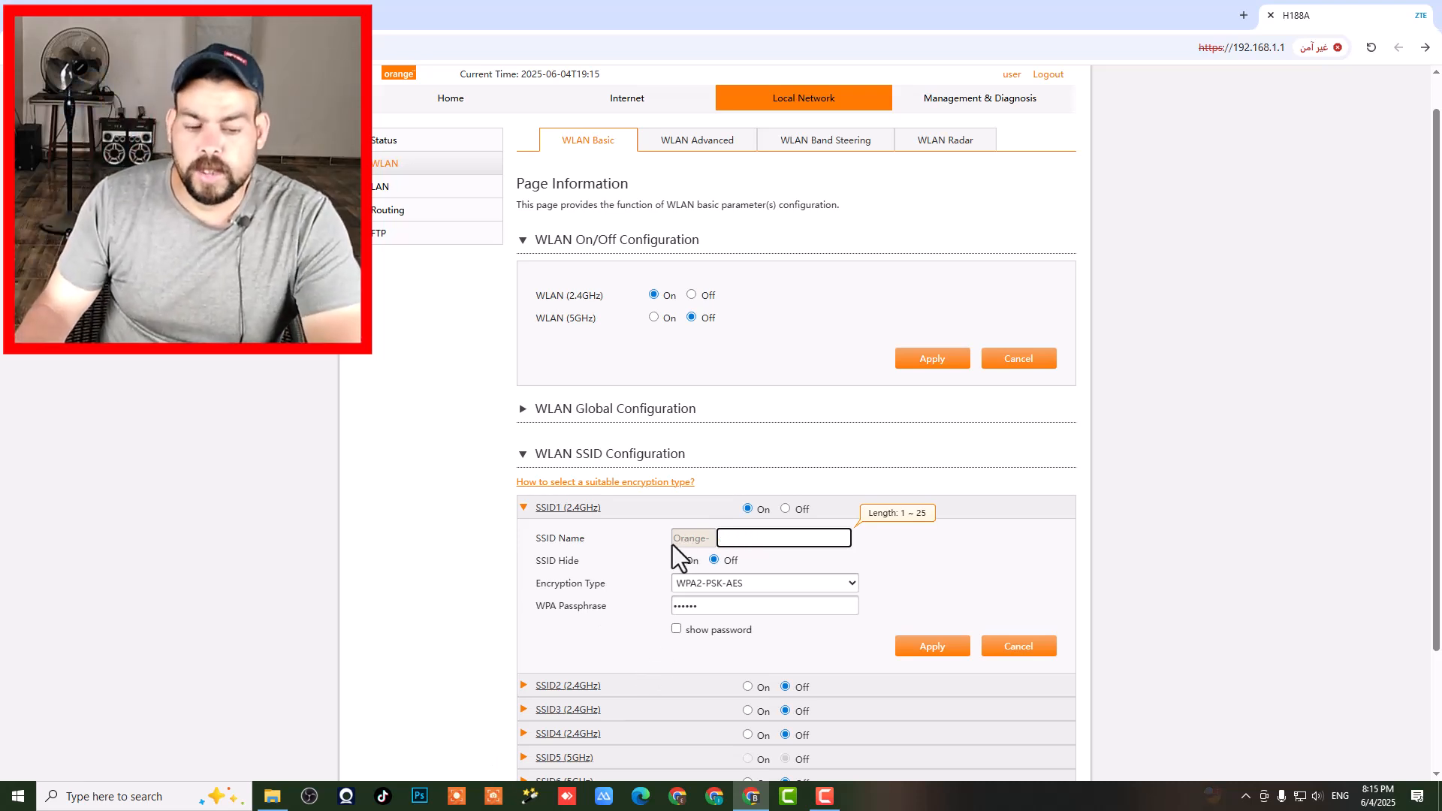
left_click_drag(673, 543, 712, 542)
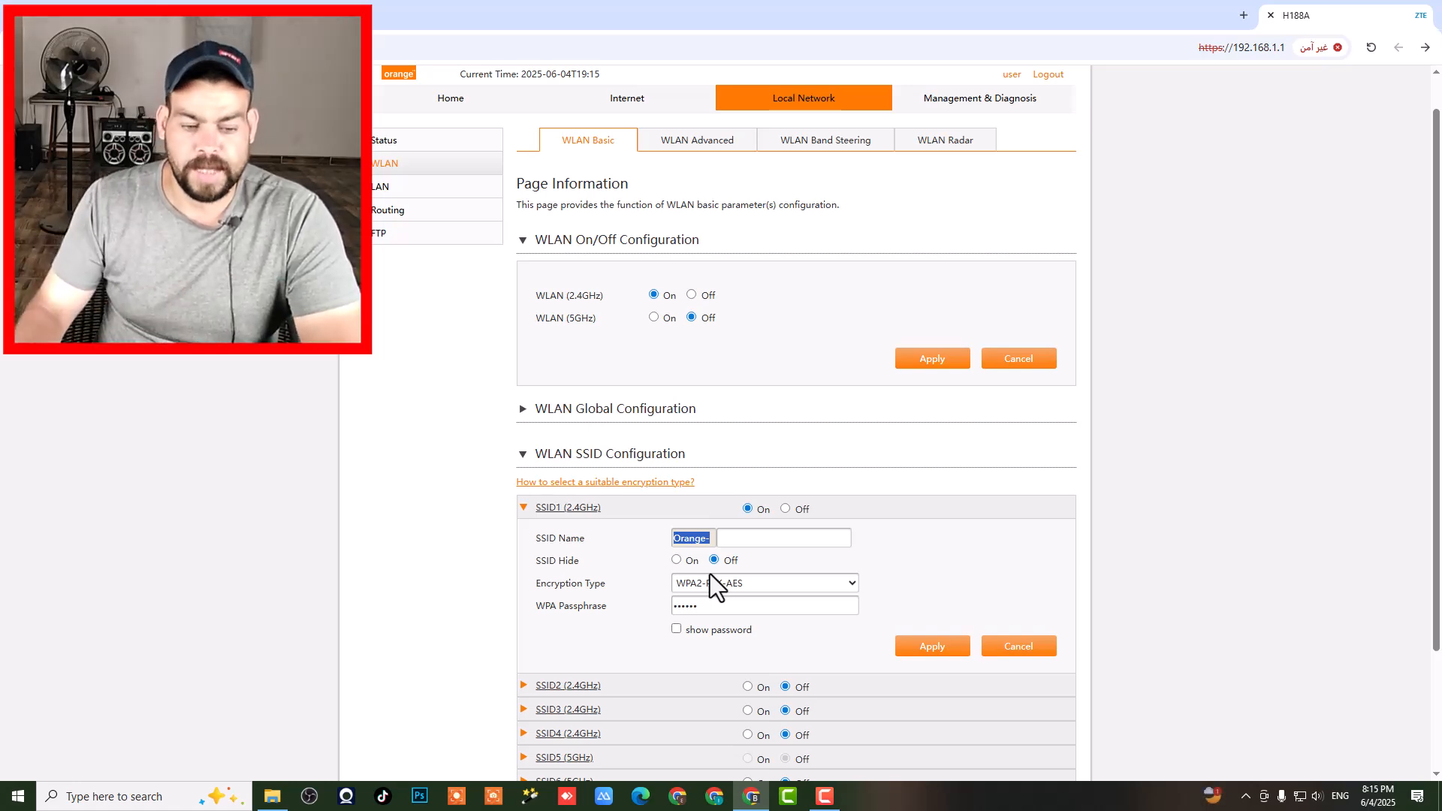
left_click(546, 510)
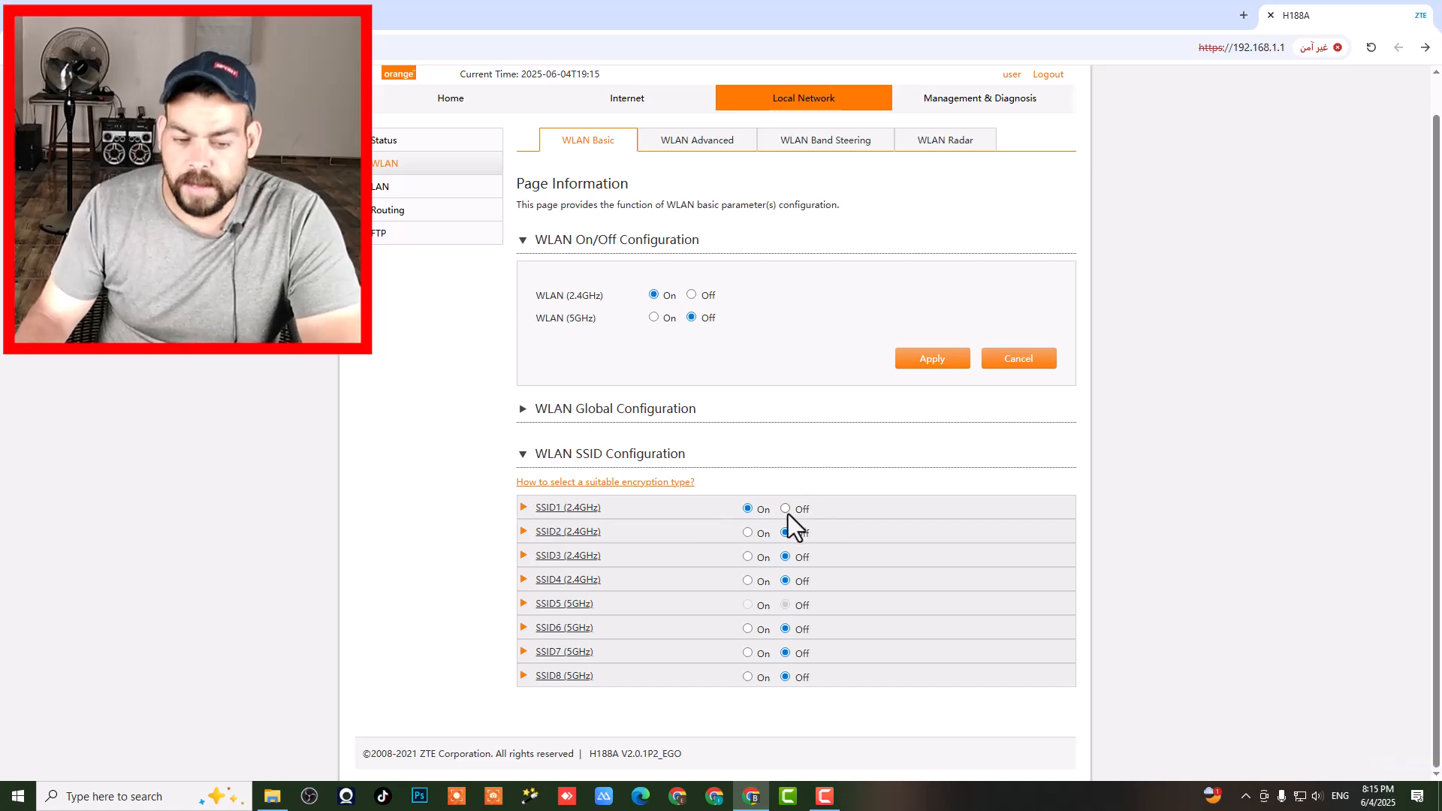
- Turn SSID1 off and SSID4 (2.4GHz) on, expand SSID4, and select its SSID Name
left_click(785, 509)
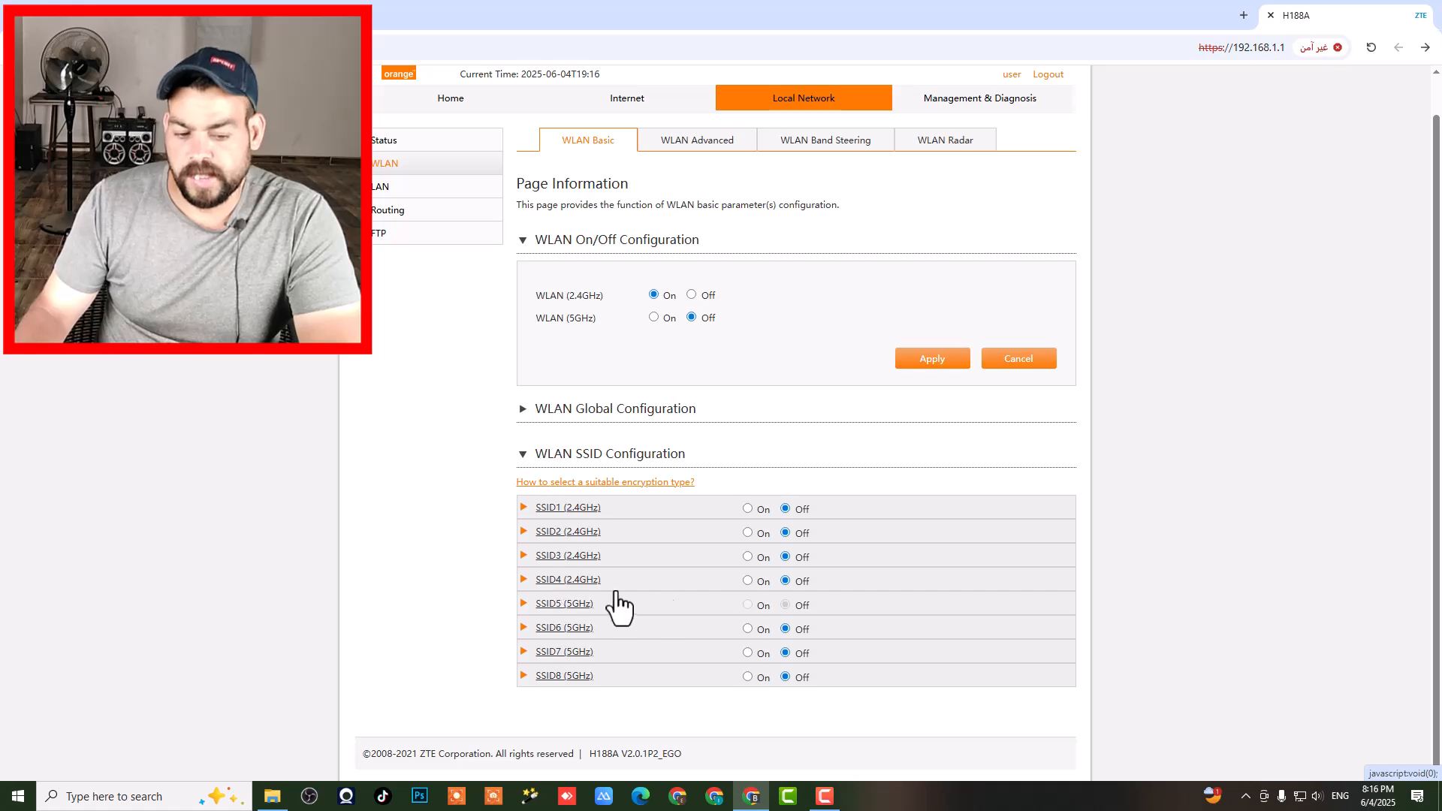
left_click(746, 582)
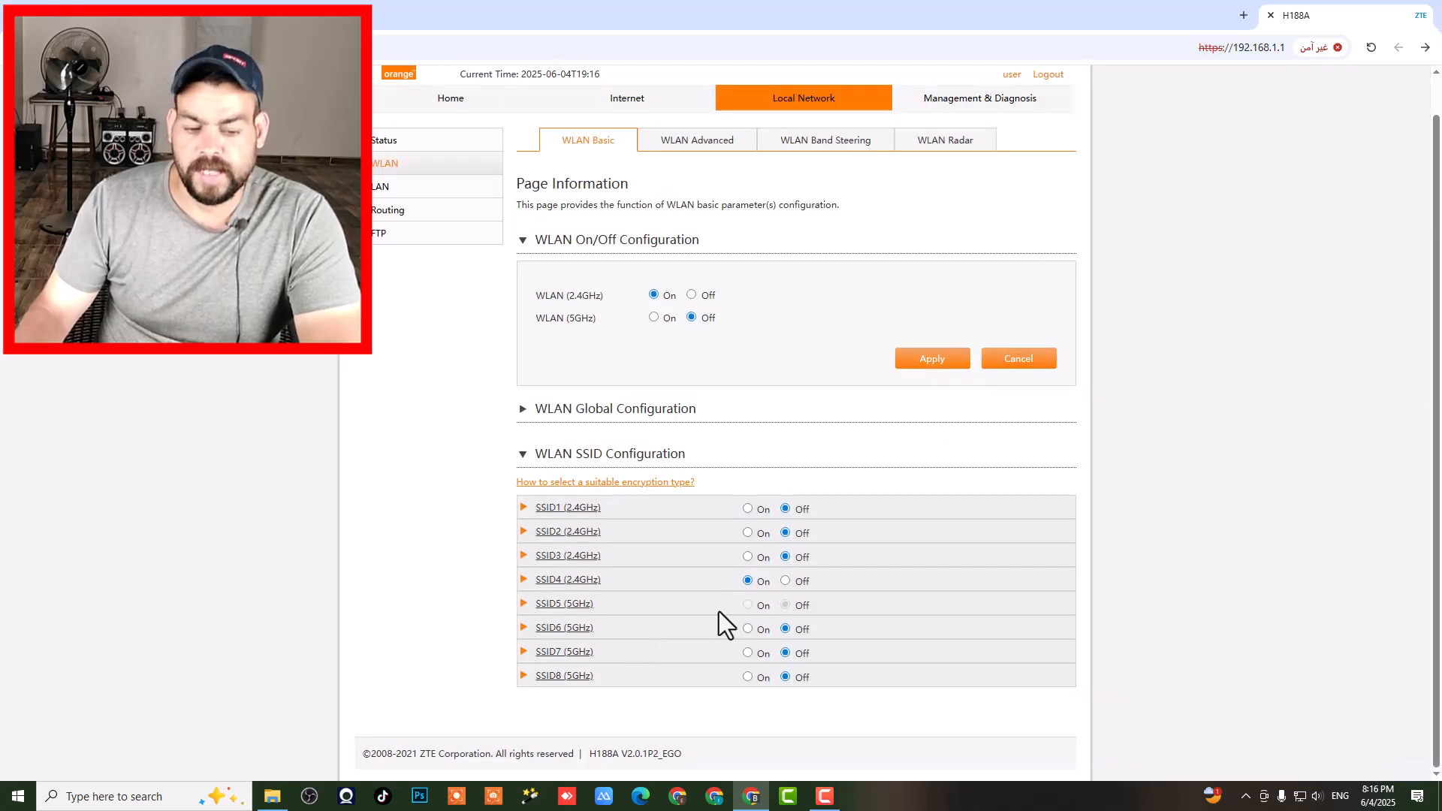
left_click(524, 584)
scroll(736, 588, "down", 2)
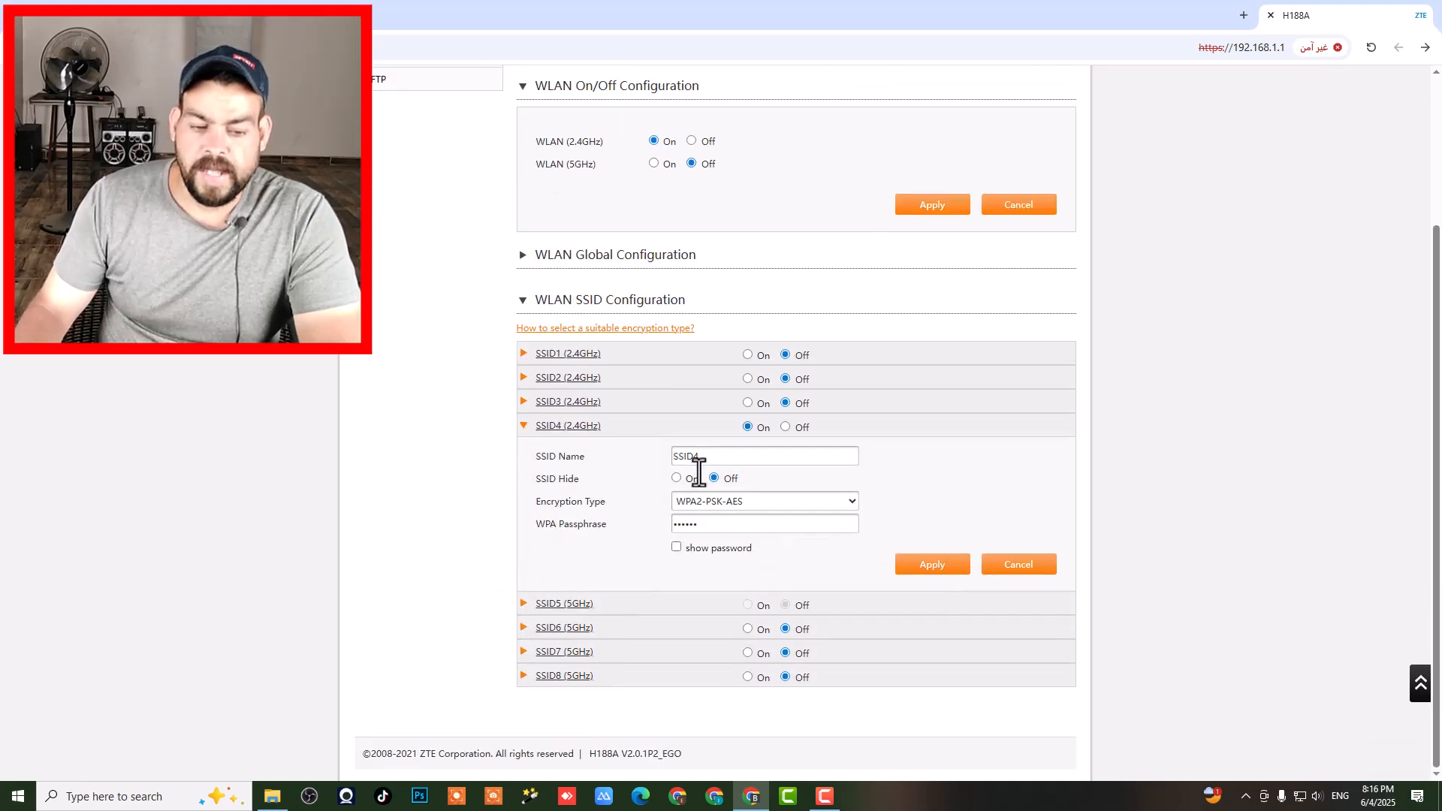
double_click(713, 456)
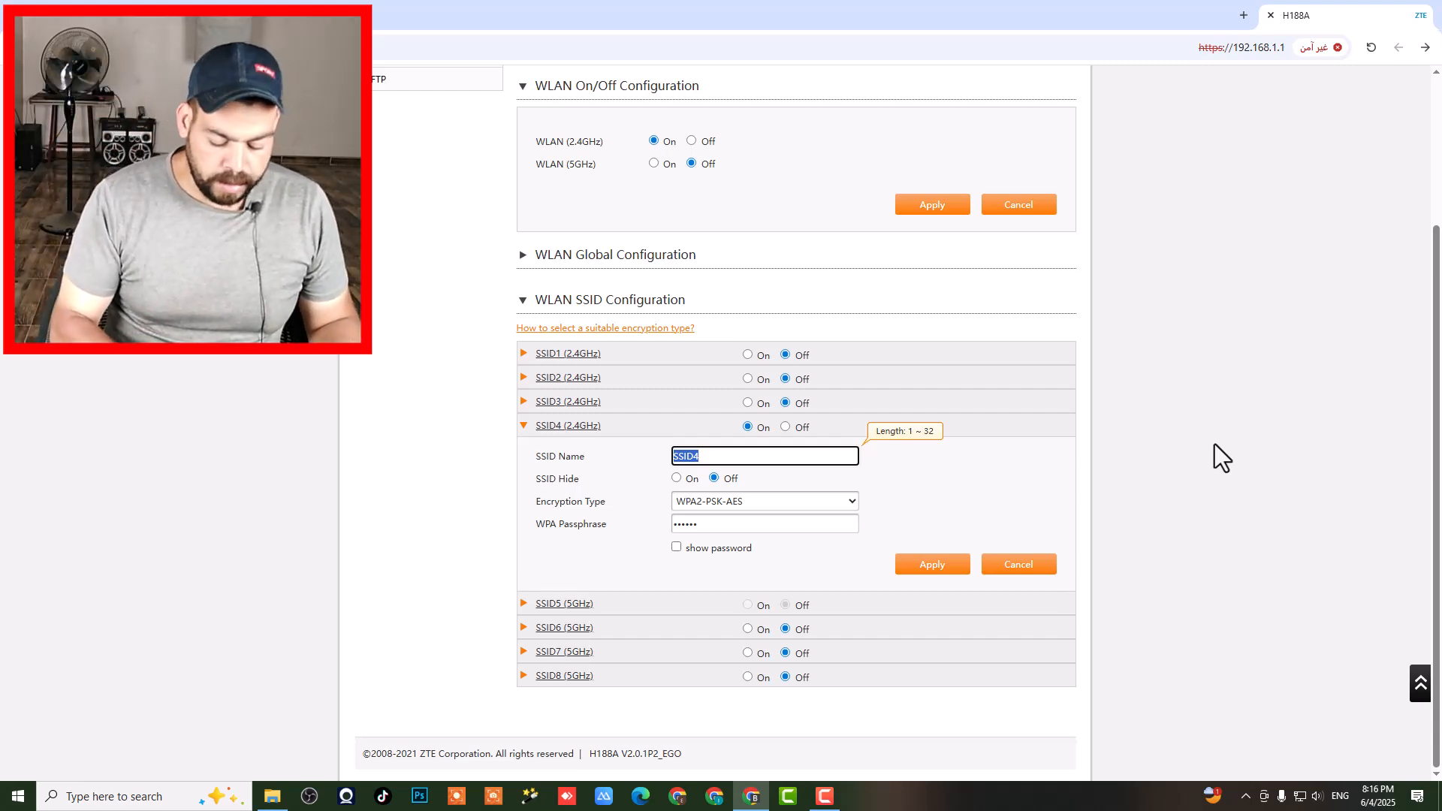
- Name SSID4 'AMR', set SSID Hide on, and choose WPA/WPA2-PSK-TKIP/AES encryption
type("AM")
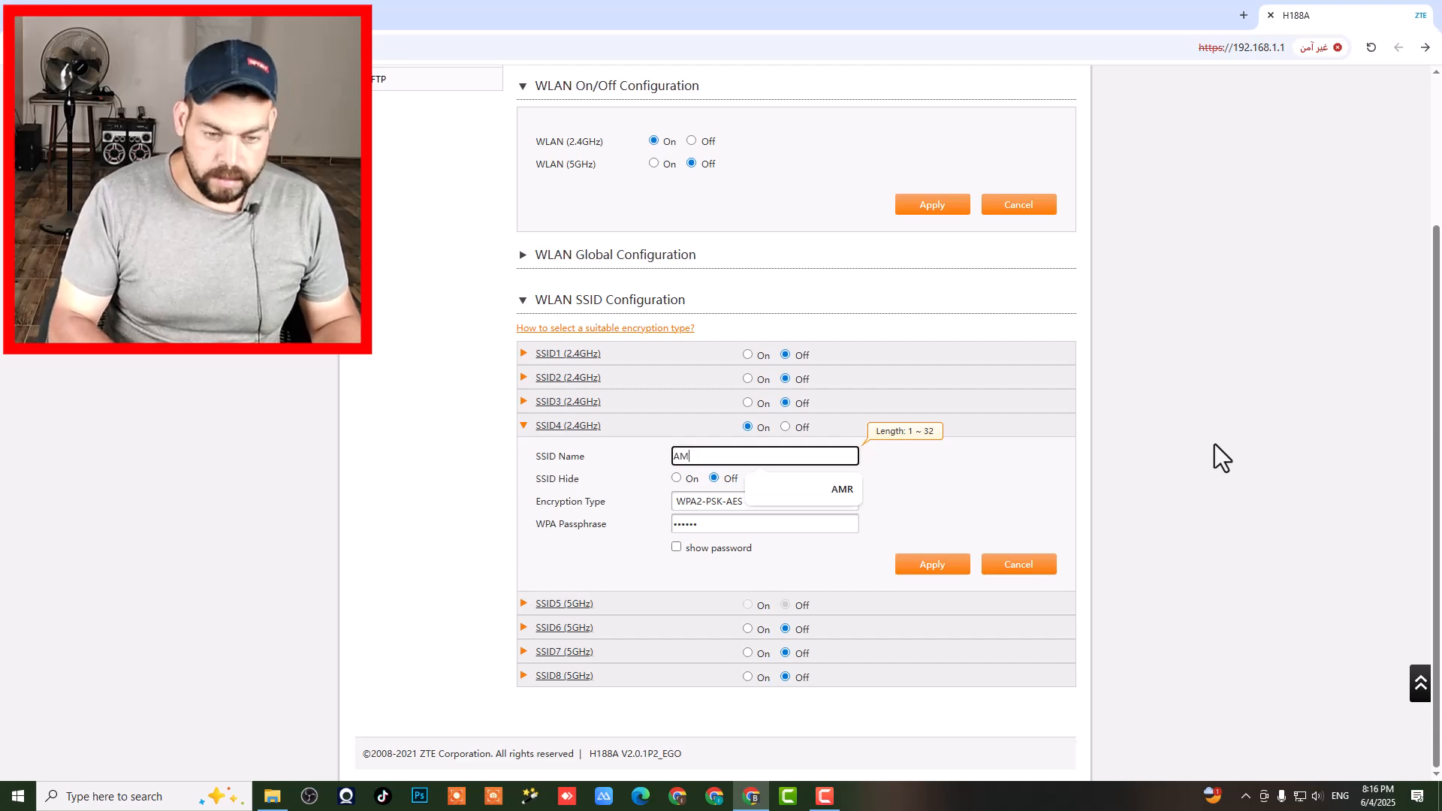
type("R")
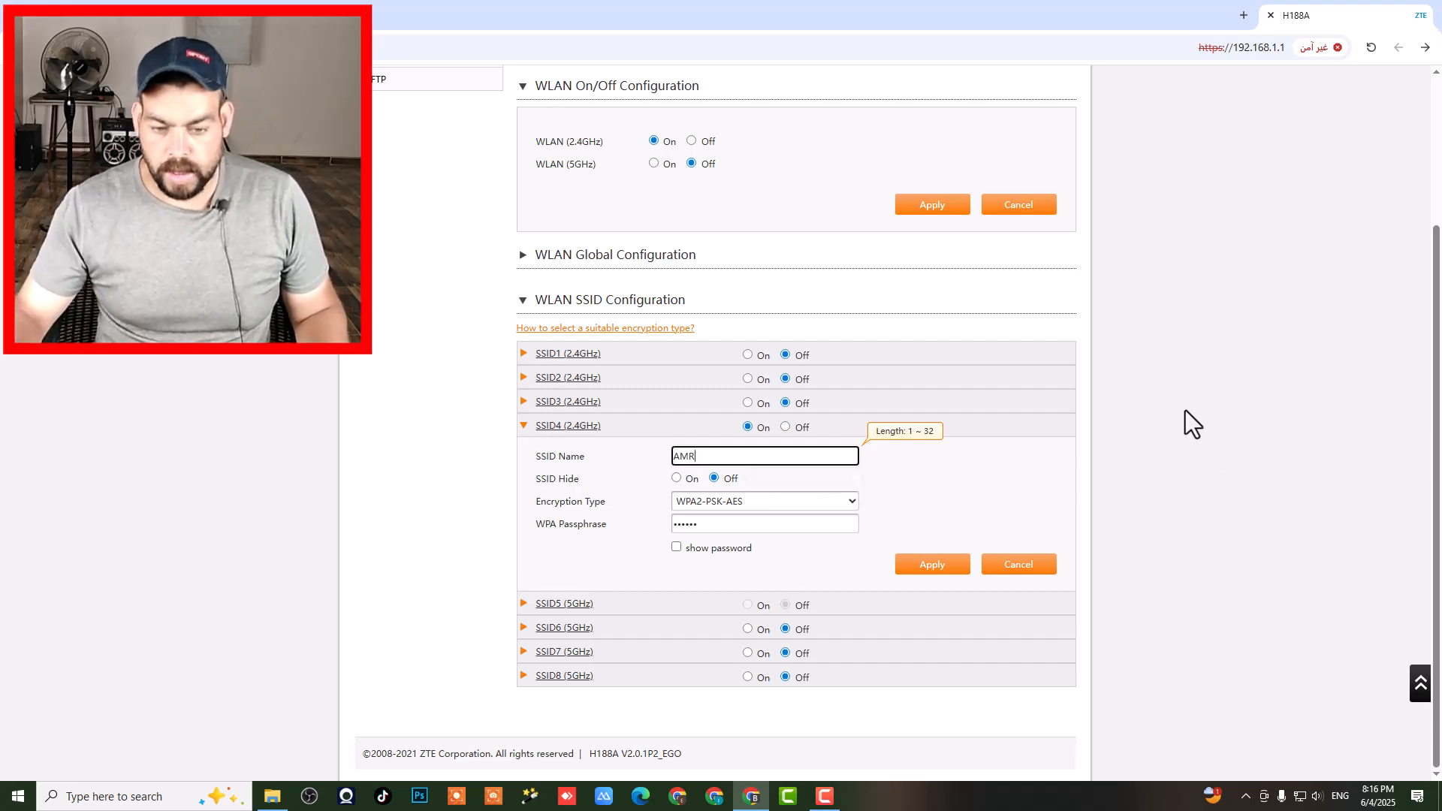
left_click(919, 480)
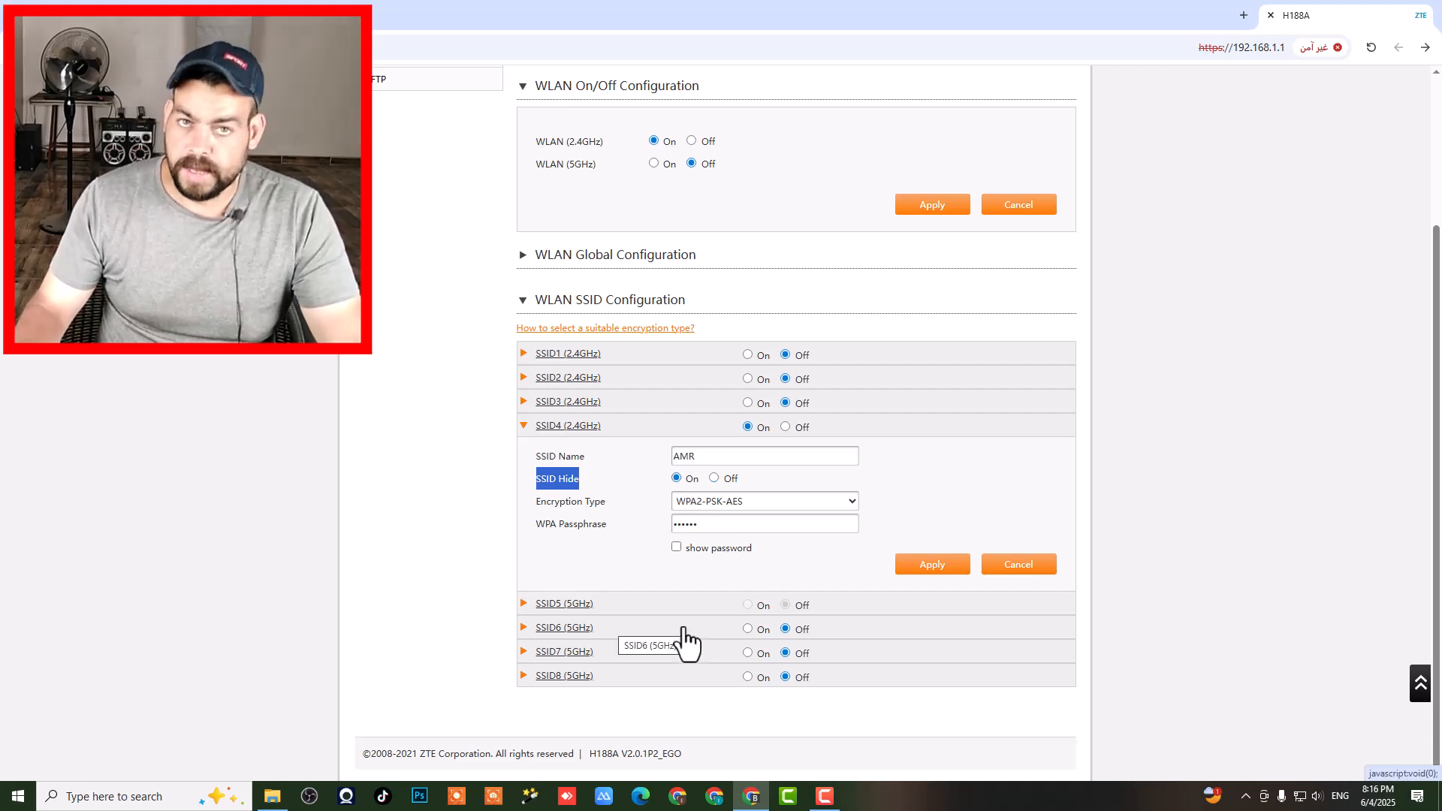
left_click(856, 502)
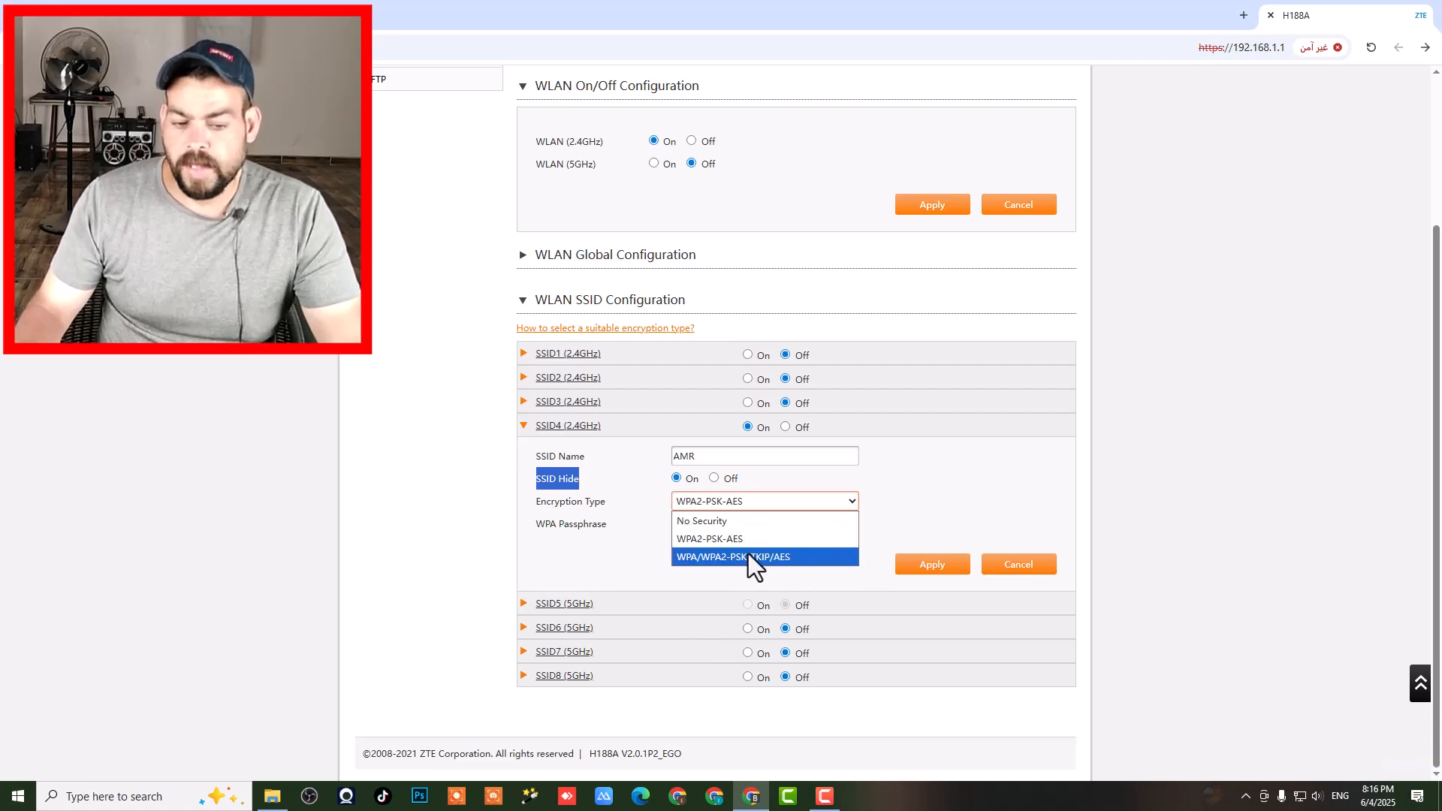
left_click(709, 557)
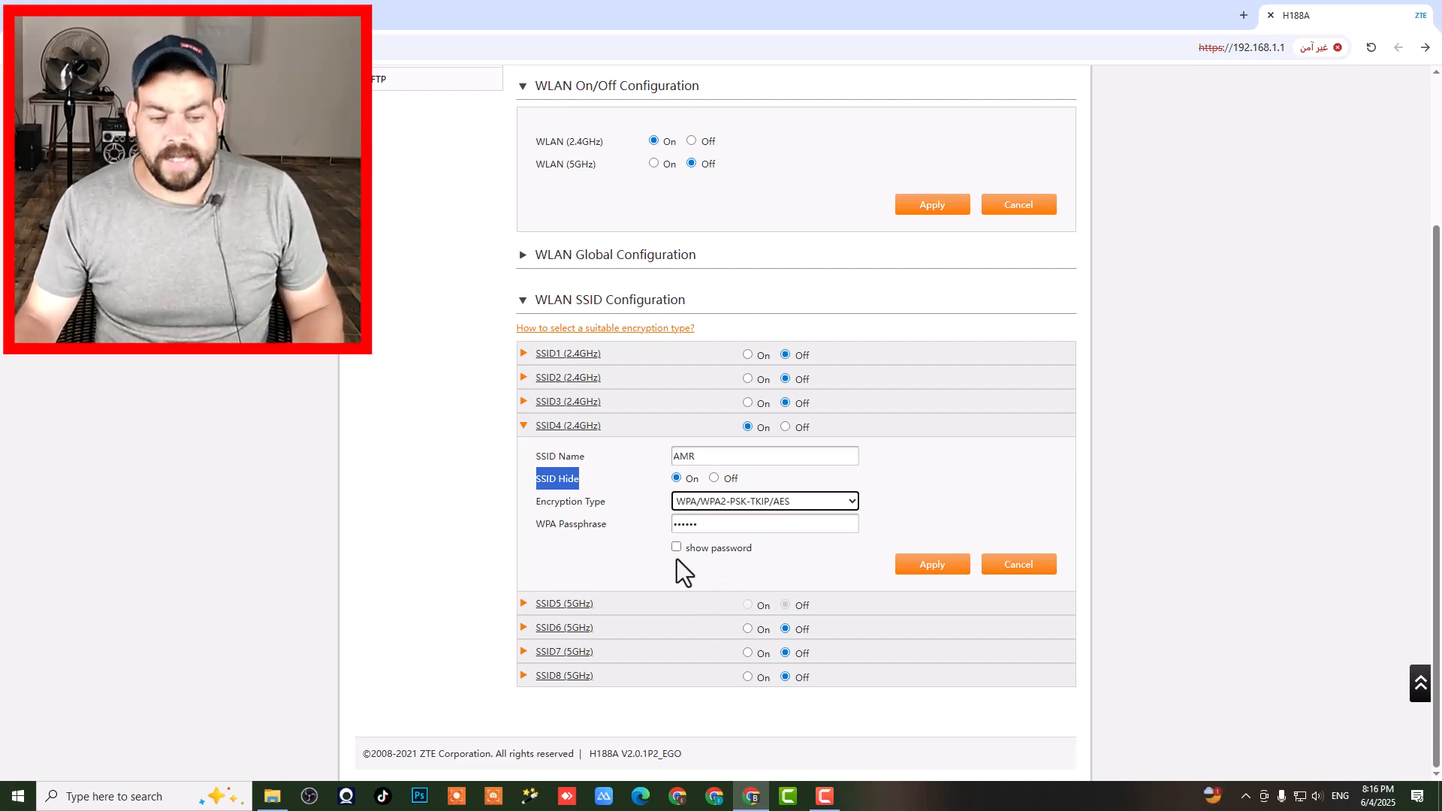
- Replace SSID4's WPA passphrase with a new 8–63 character password, shown as plain text
double_click(683, 526)
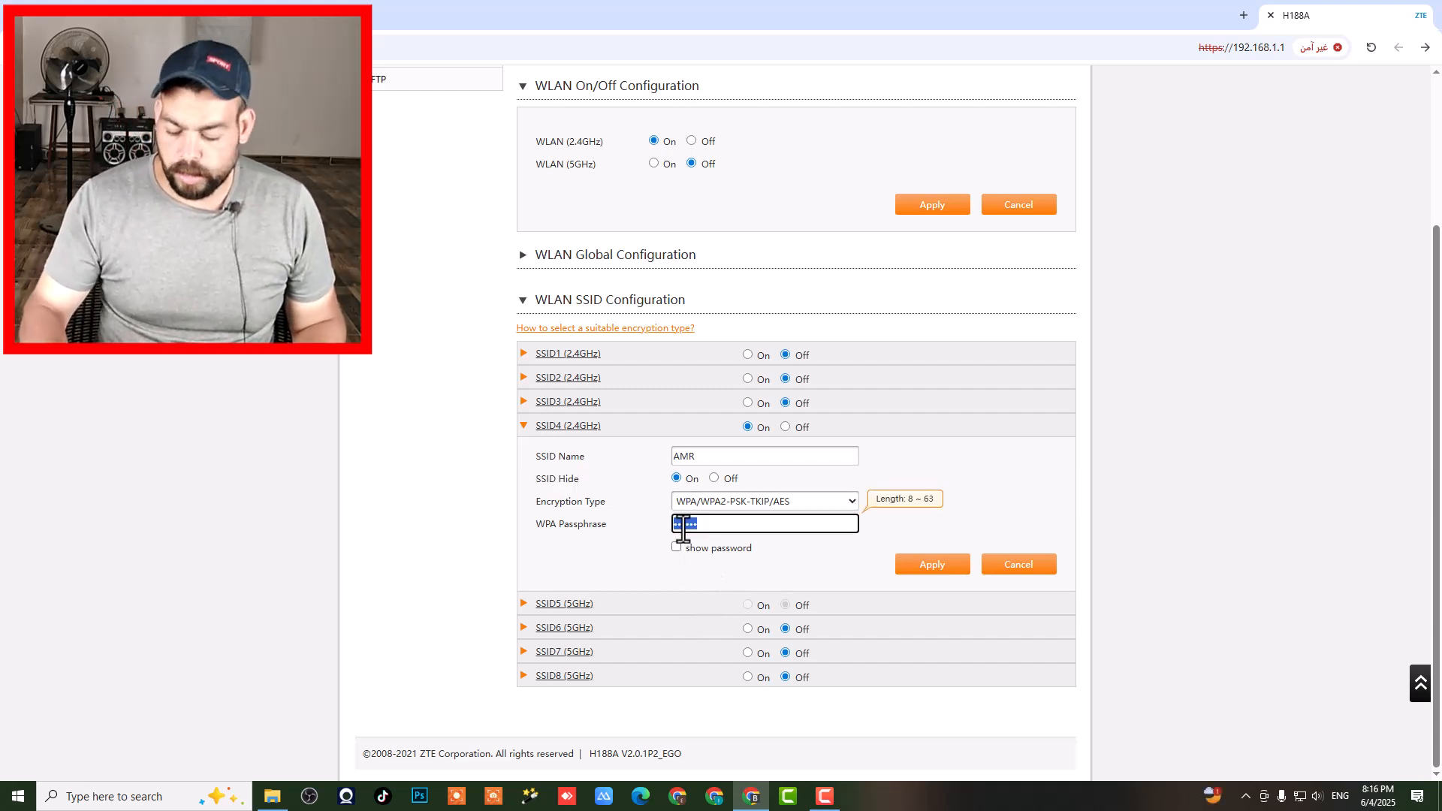
key("BackSpace")
type("••••••••••••••••••••")
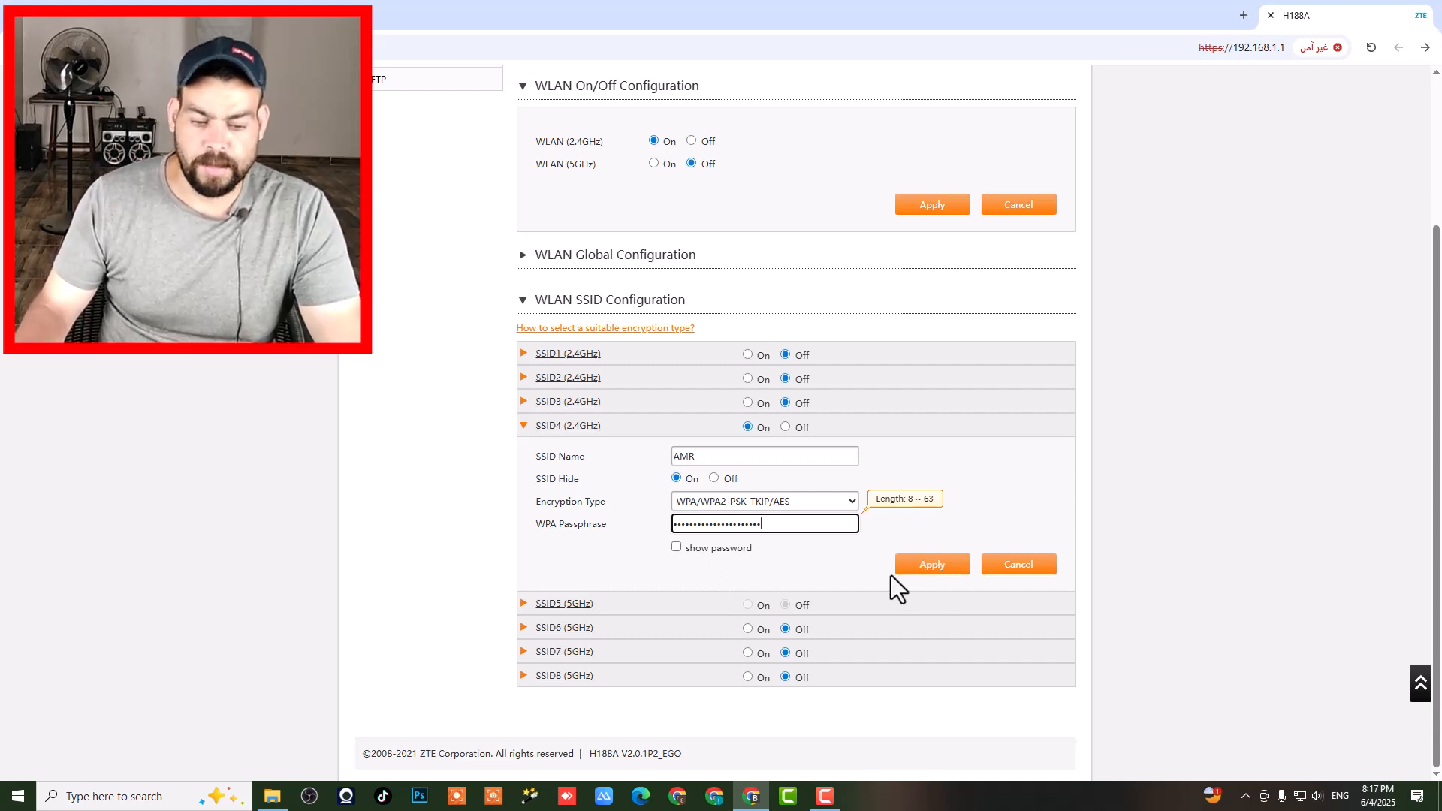
left_click(678, 548)
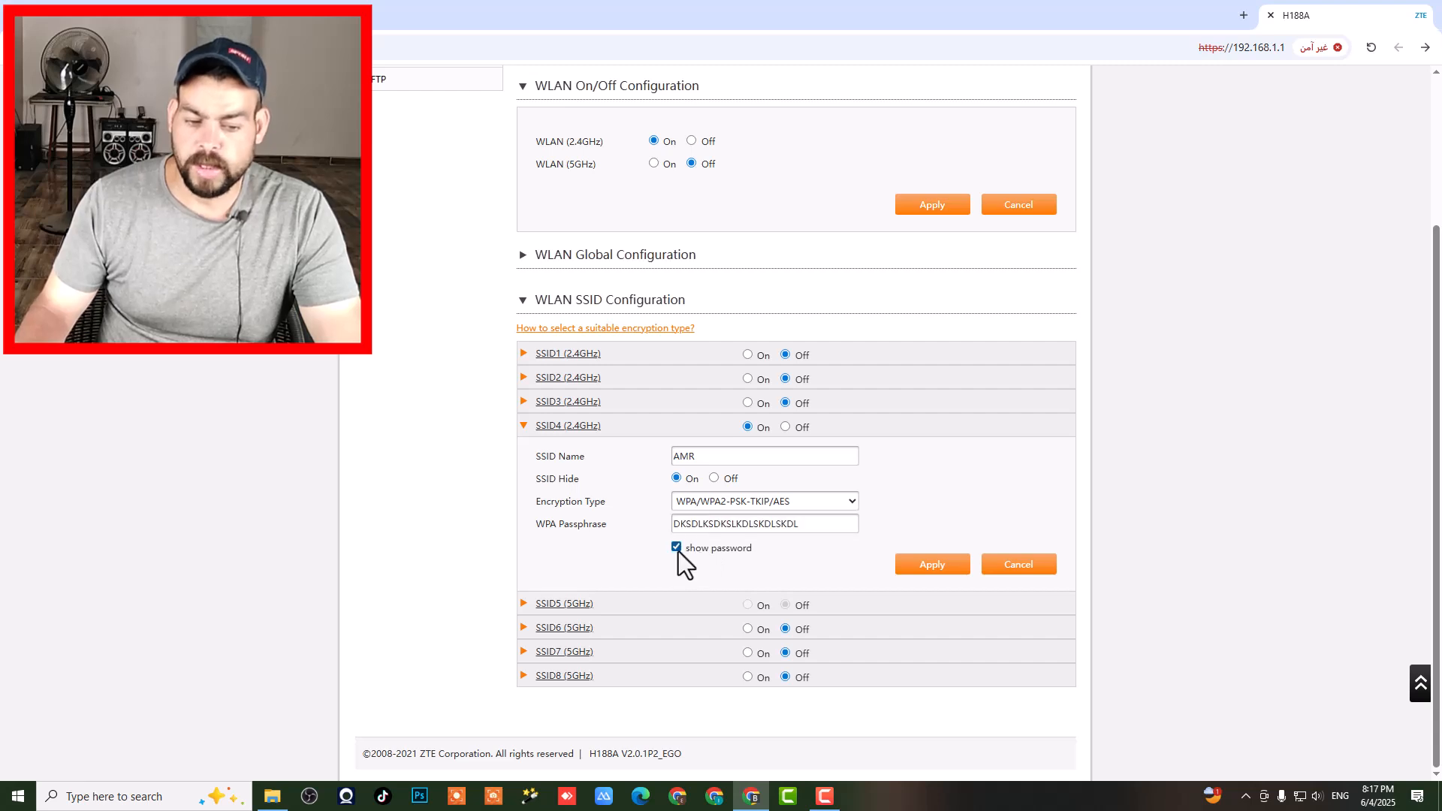
double_click(744, 526)
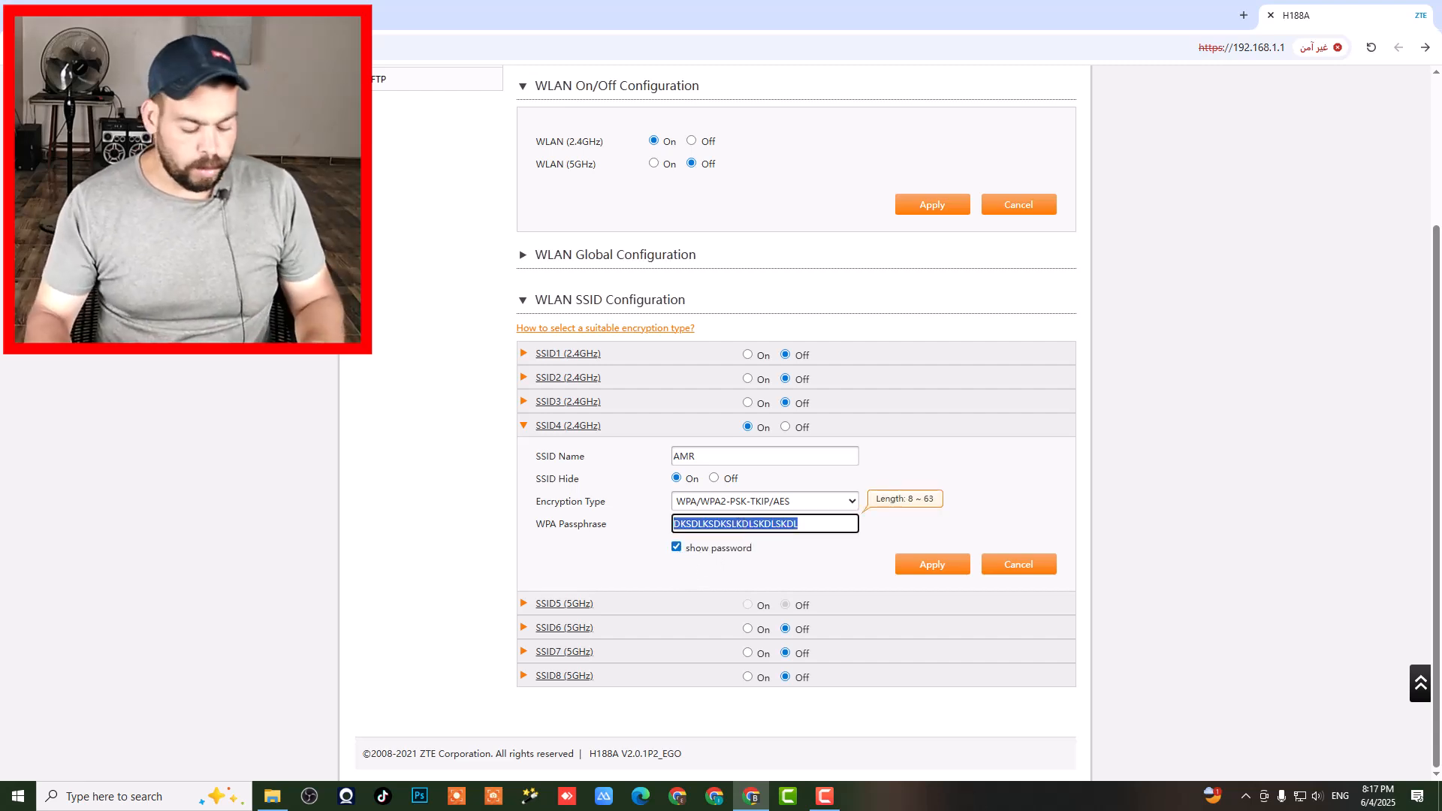
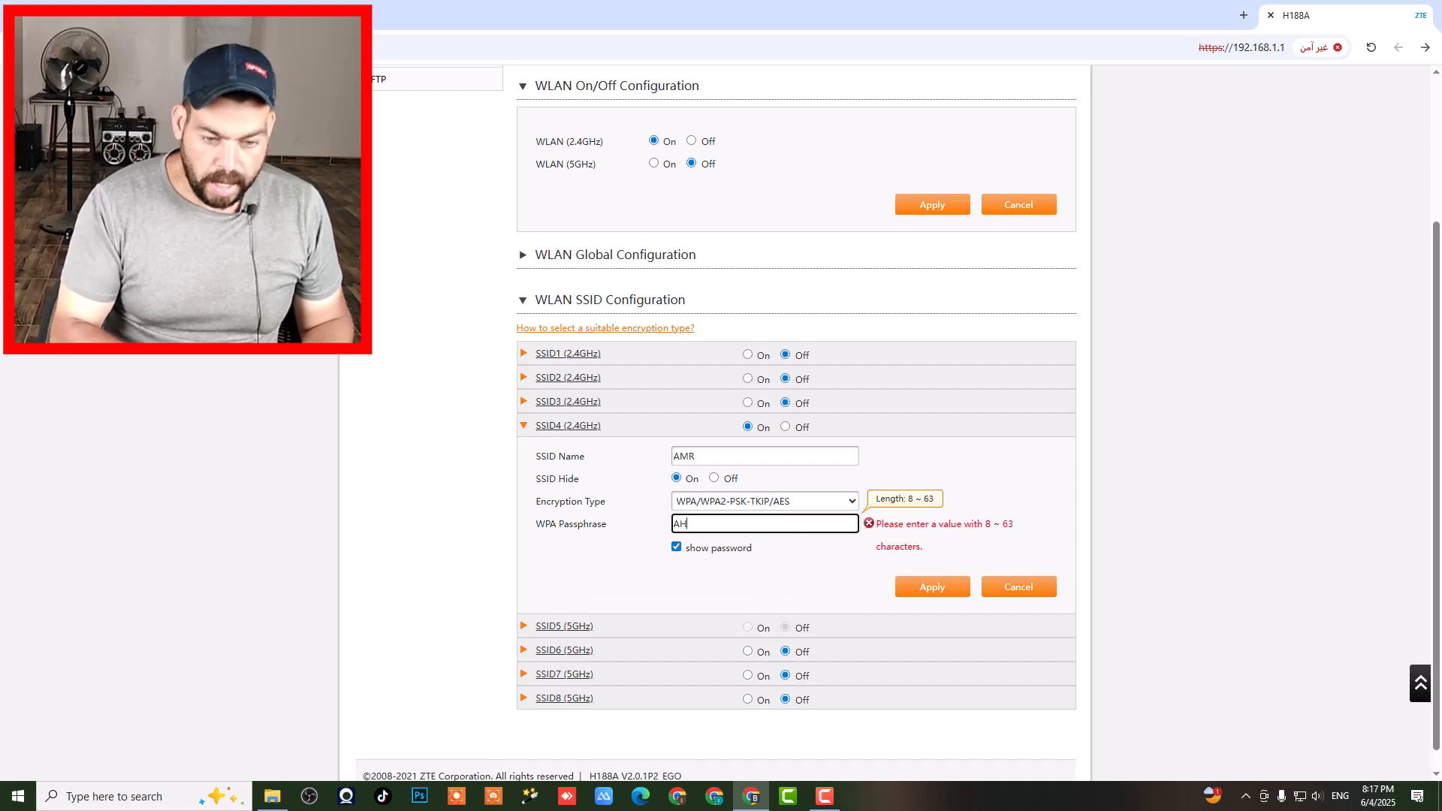
key("BackSpace")
key("BackSpace")
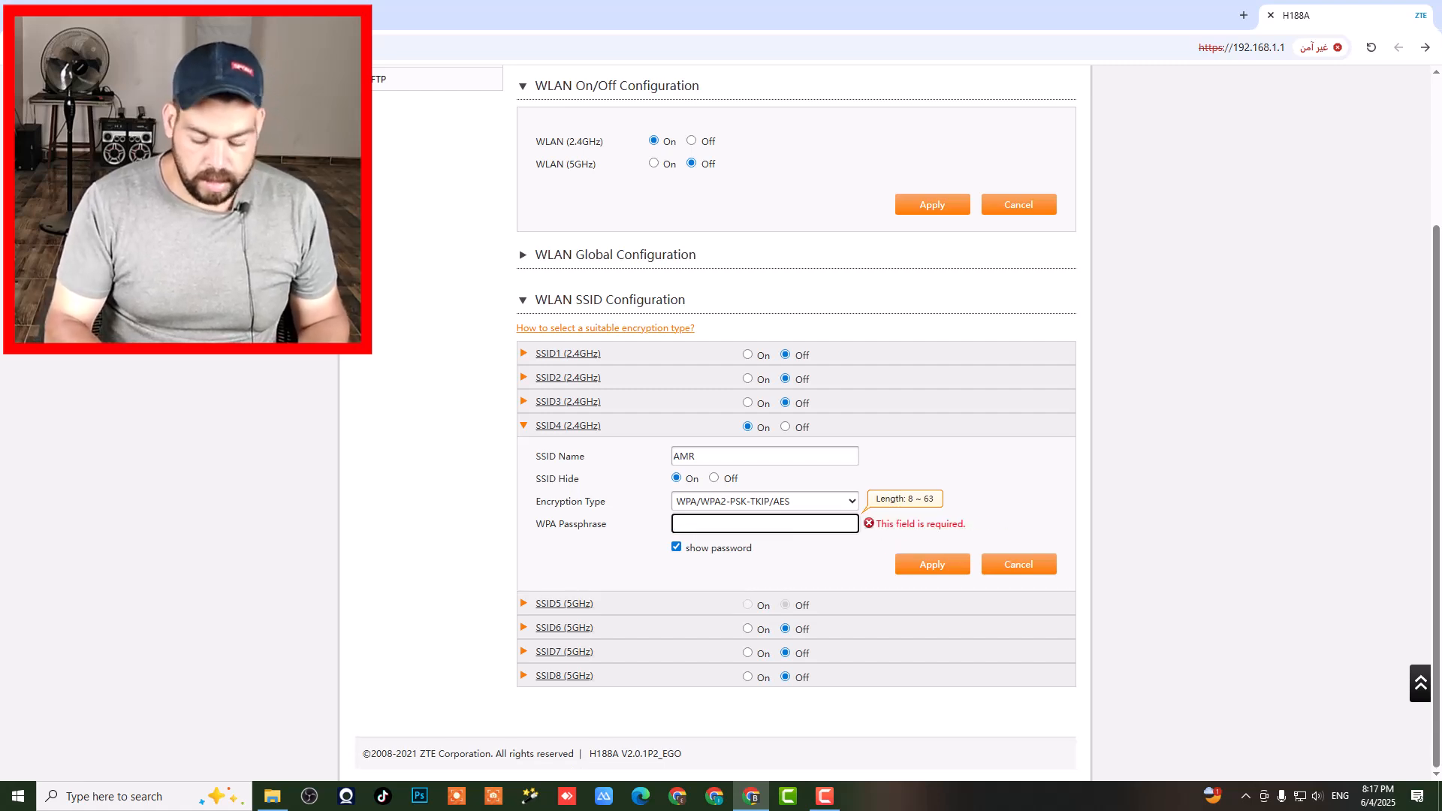
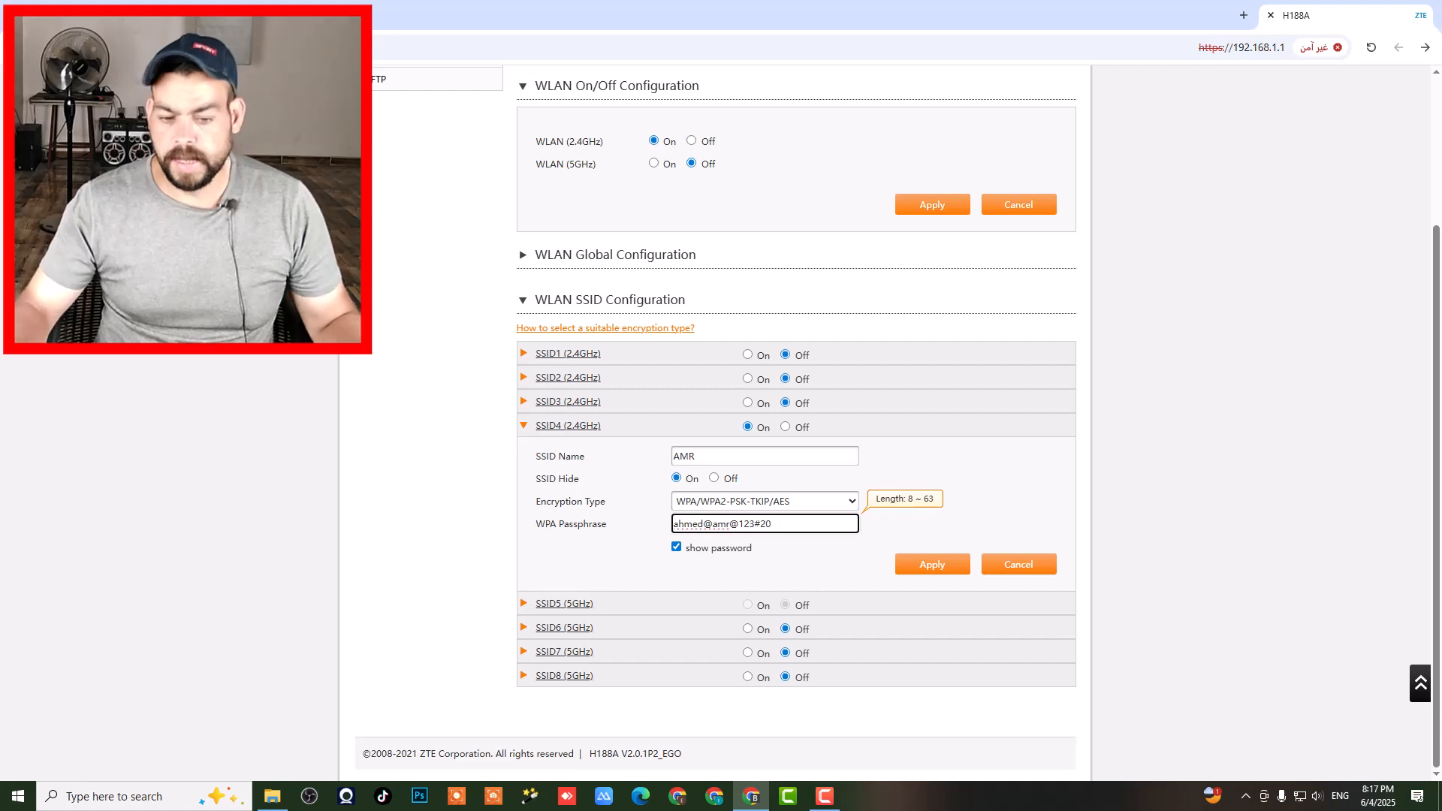
left_click(1006, 481)
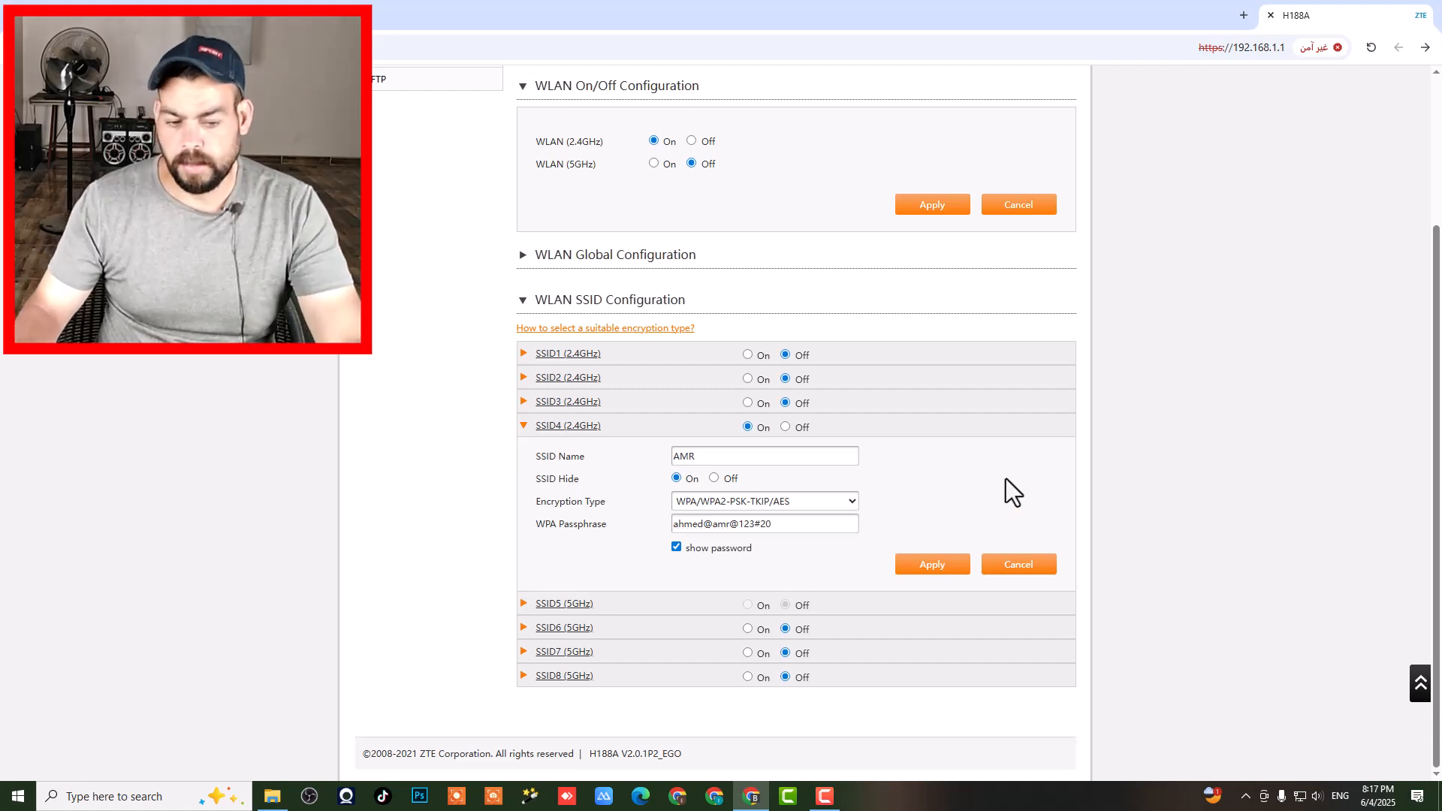
triple_click(705, 523)
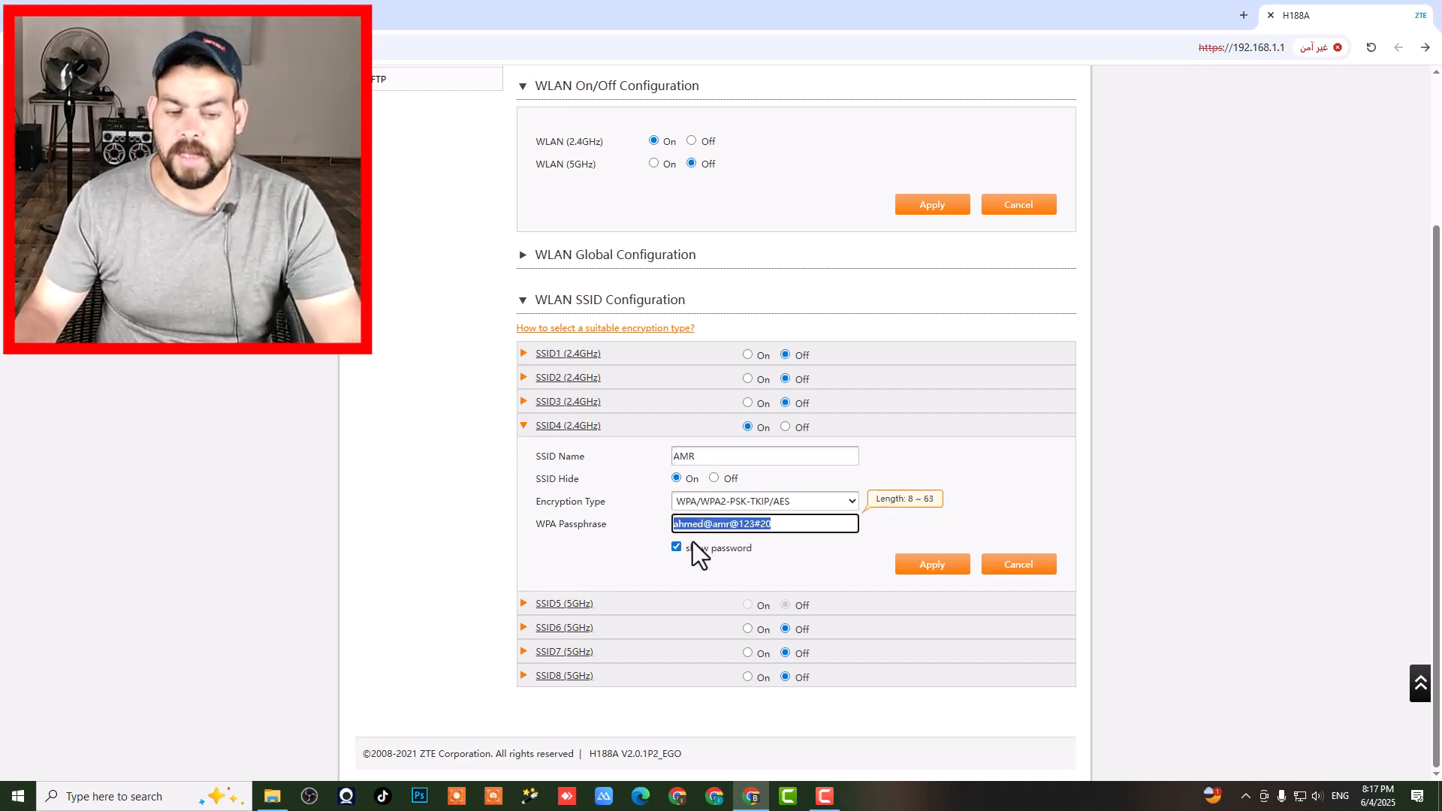
- Apply SSID4's settings, then recheck name AMR, WPA/WPA2-PSK-TKIP/AES encryption and the passphrase
left_click(928, 569)
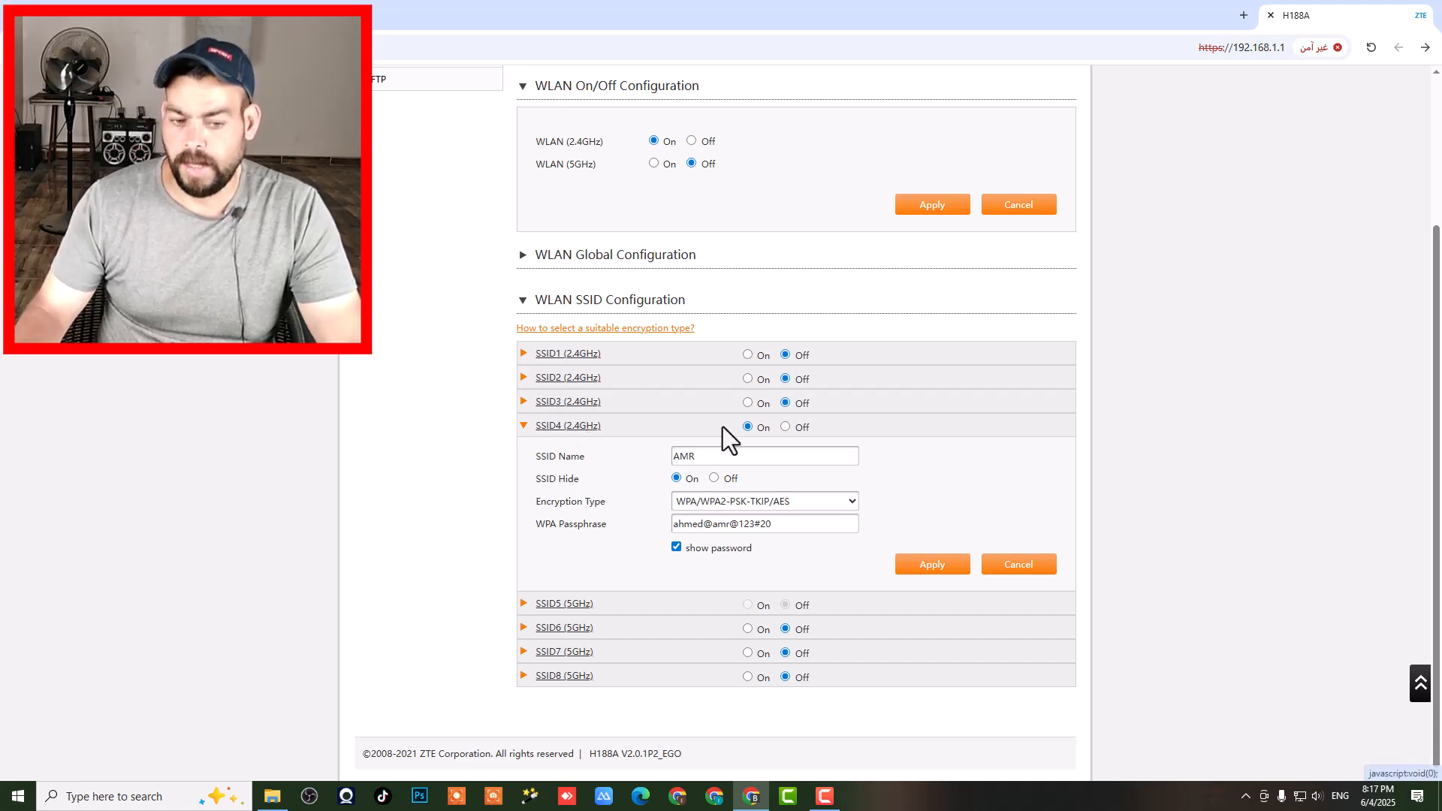
left_click_drag(760, 454, 656, 463)
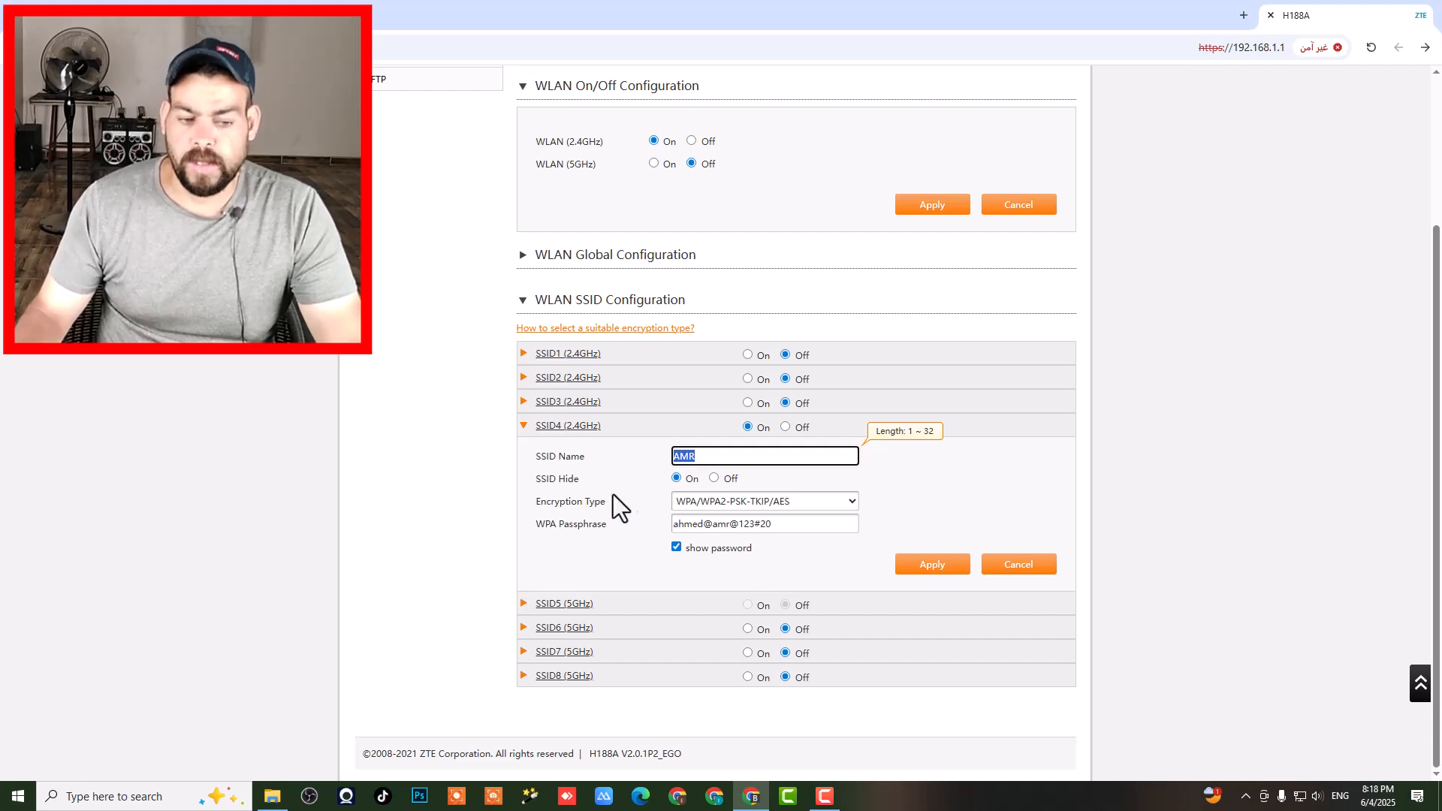
left_click(679, 479)
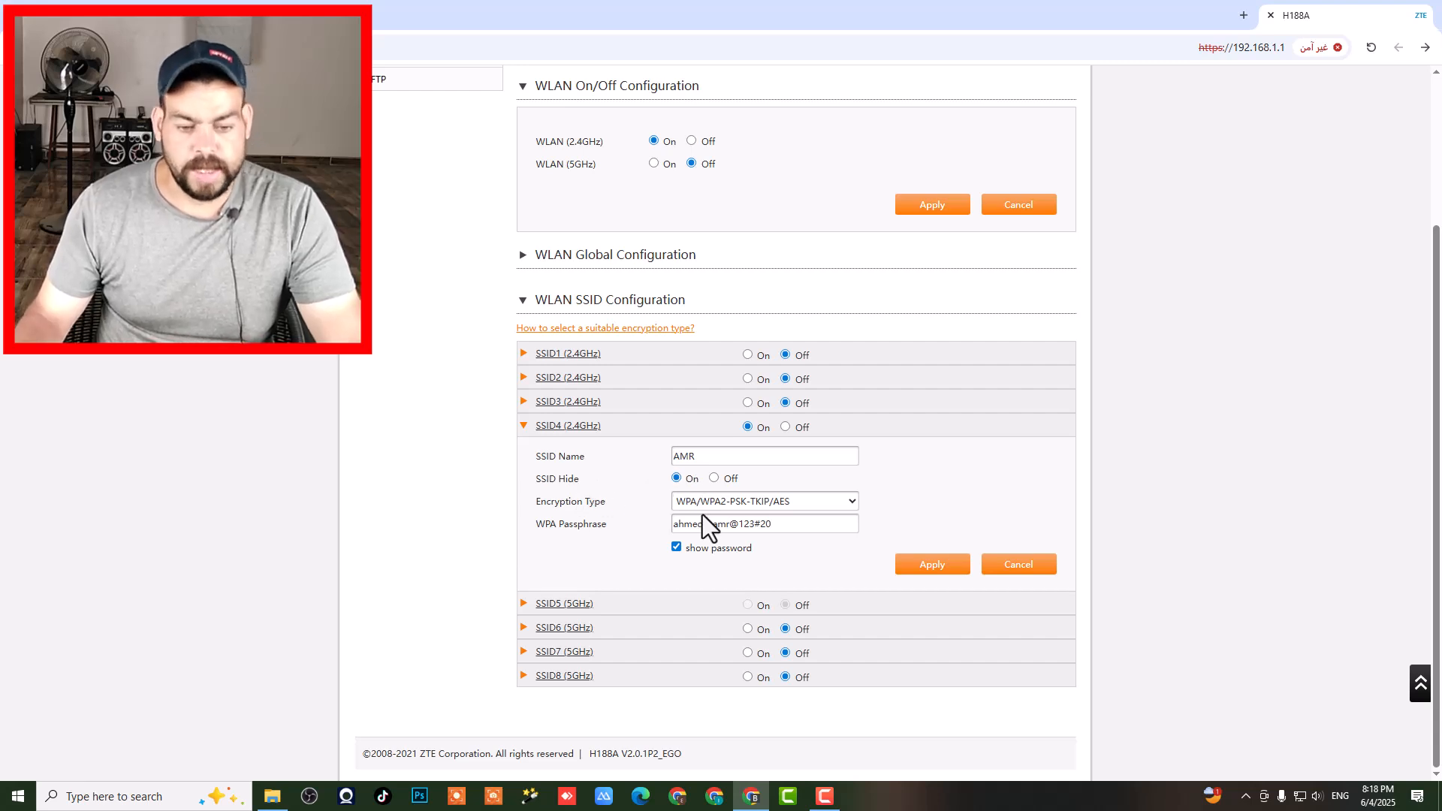
left_click(753, 501)
left_click(754, 561)
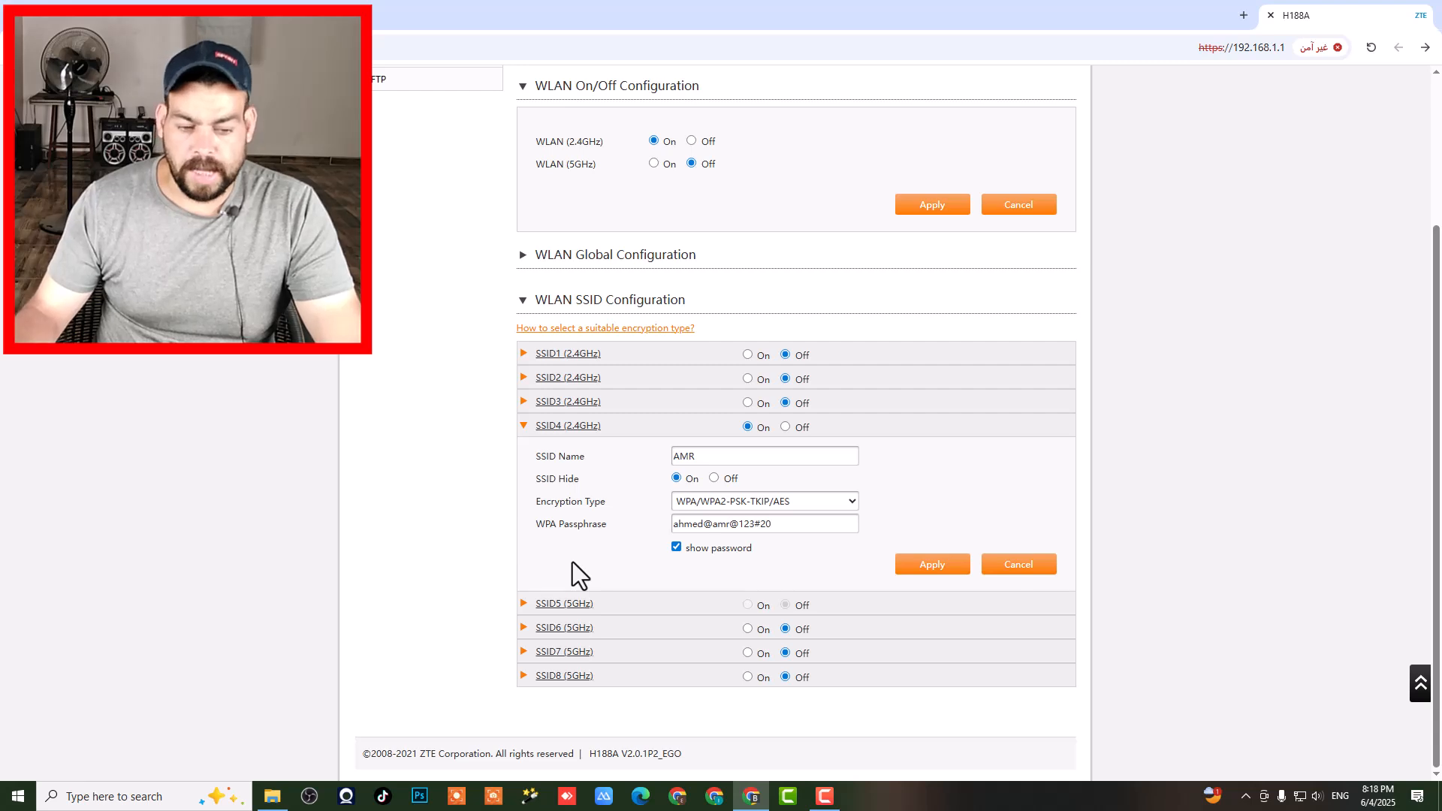
triple_click(714, 530)
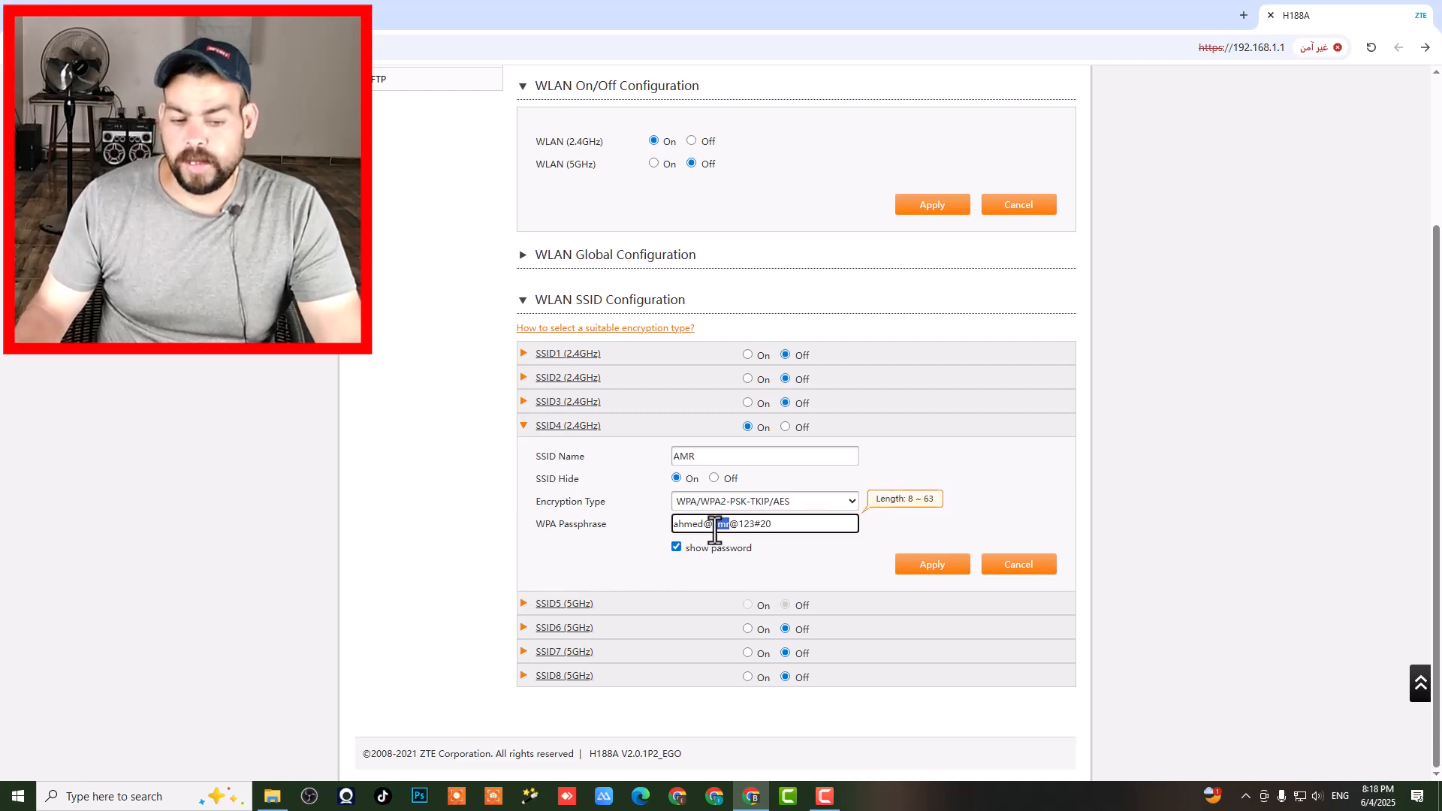
- Apply SSID4's settings until 'Your data have been stored!' appears, then collapse SSID4
left_click(931, 564)
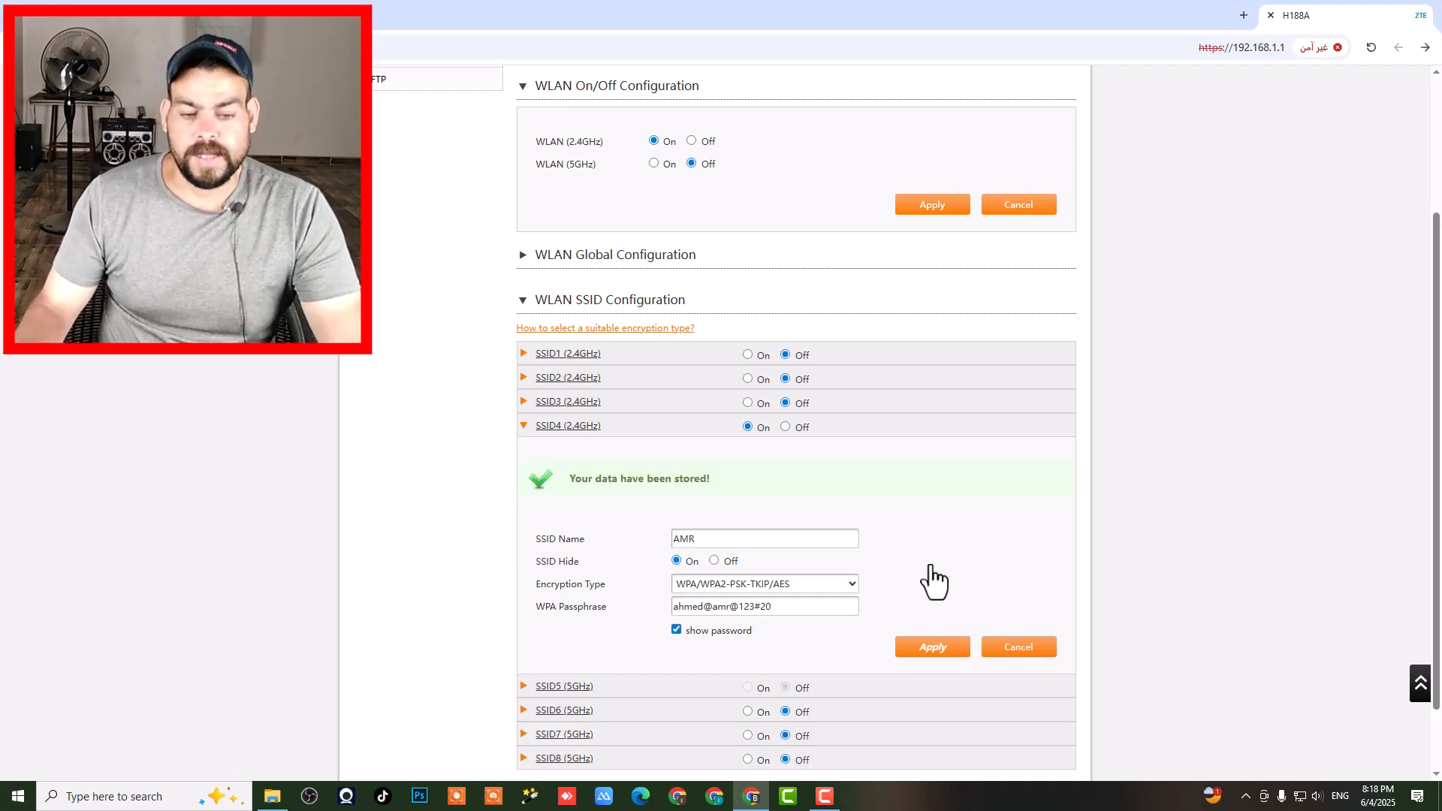
left_click(524, 427)
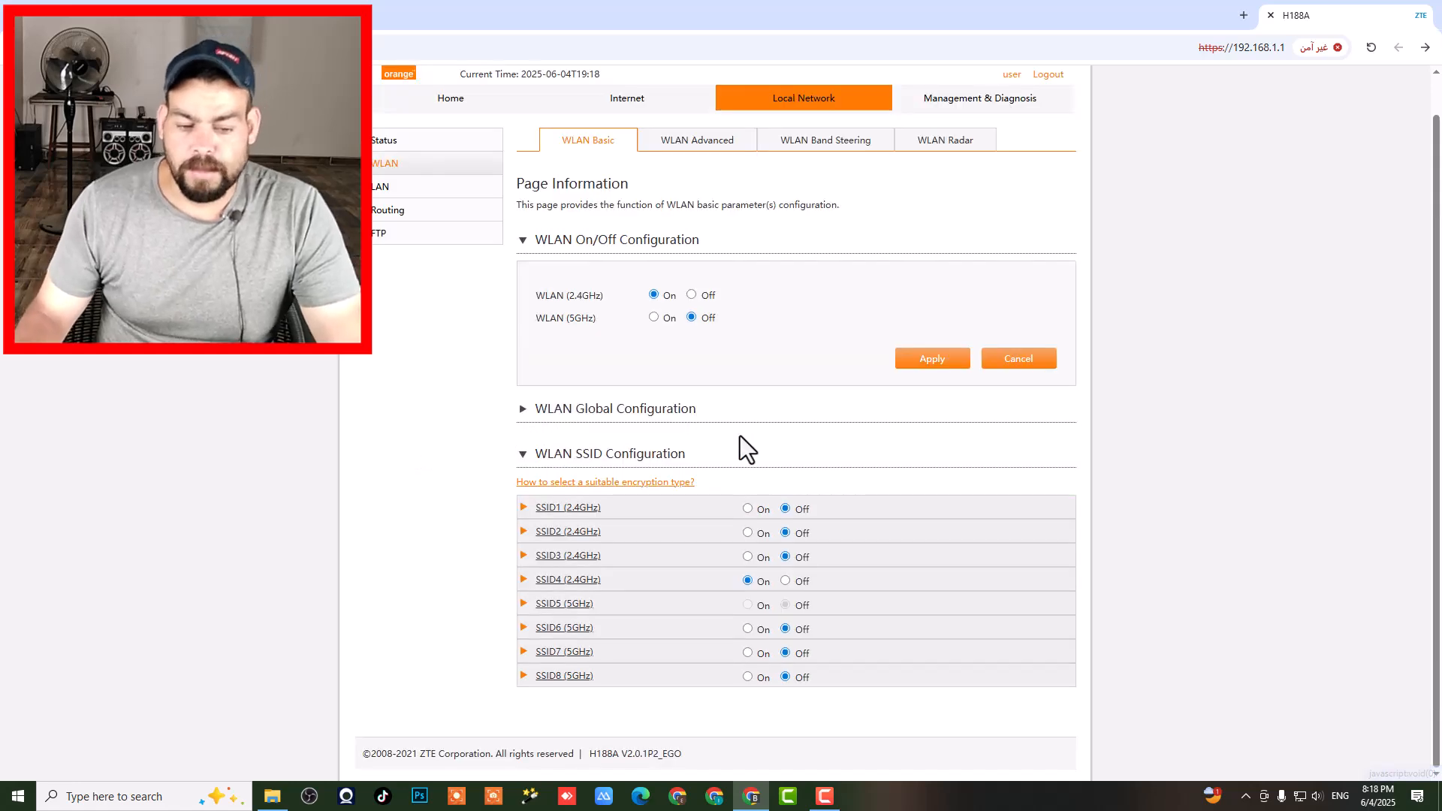